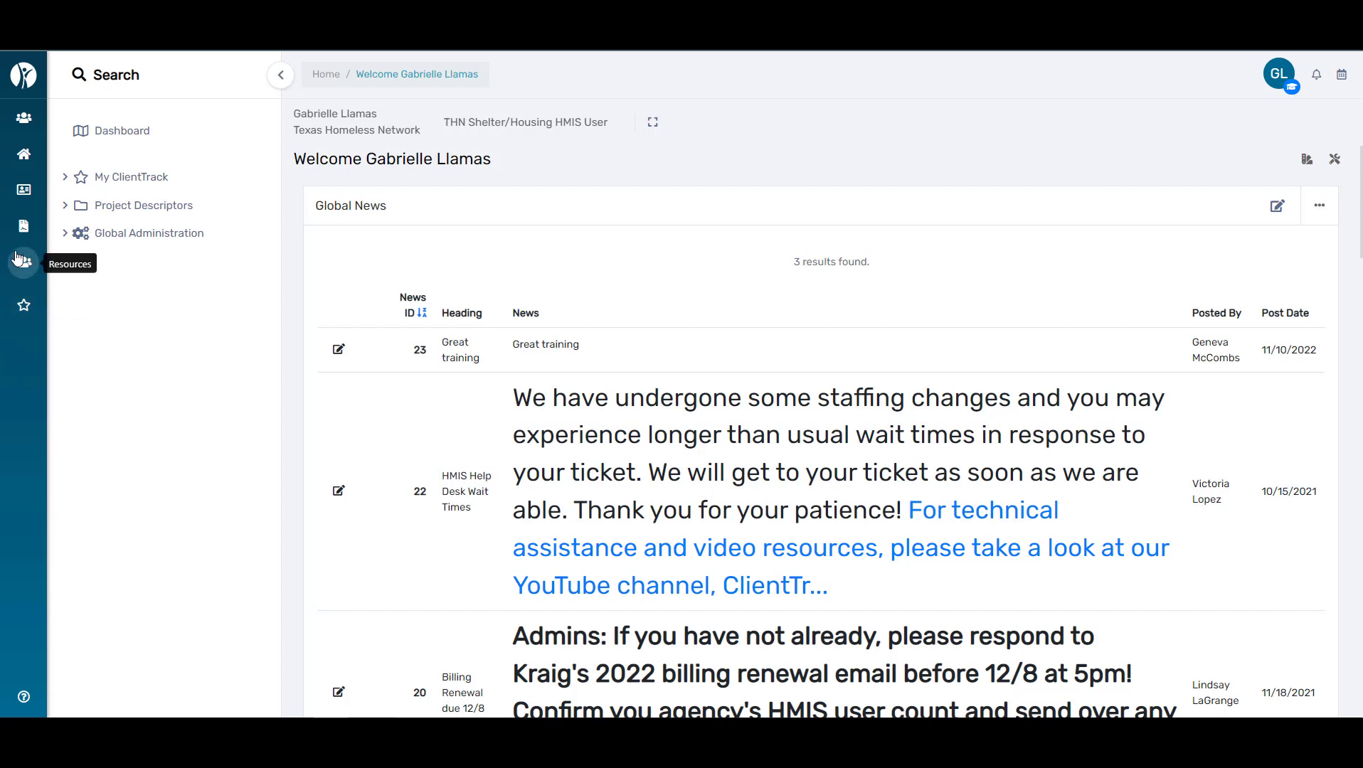
# Step: Open the Clients in Programs report form from the enrollment reports
pyautogui.click(22, 229)
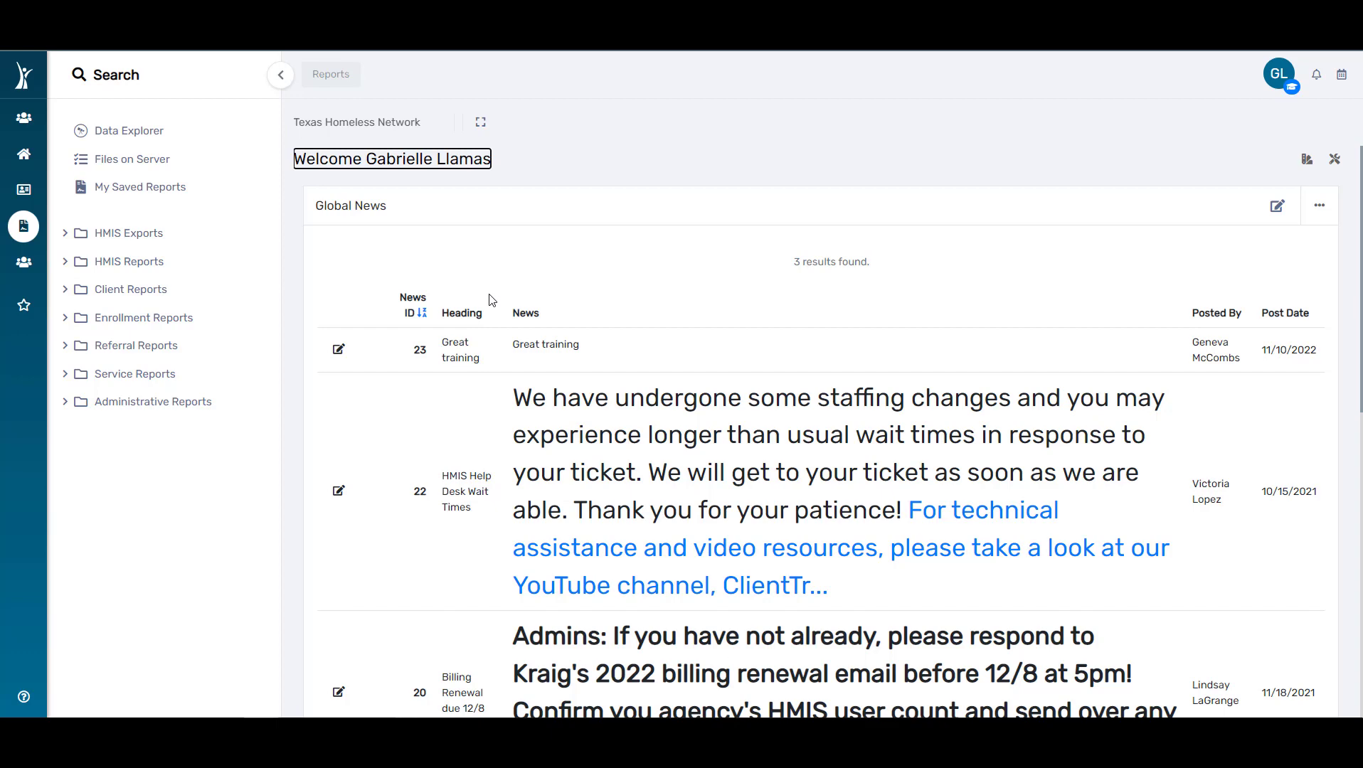
pyautogui.click(760, 322)
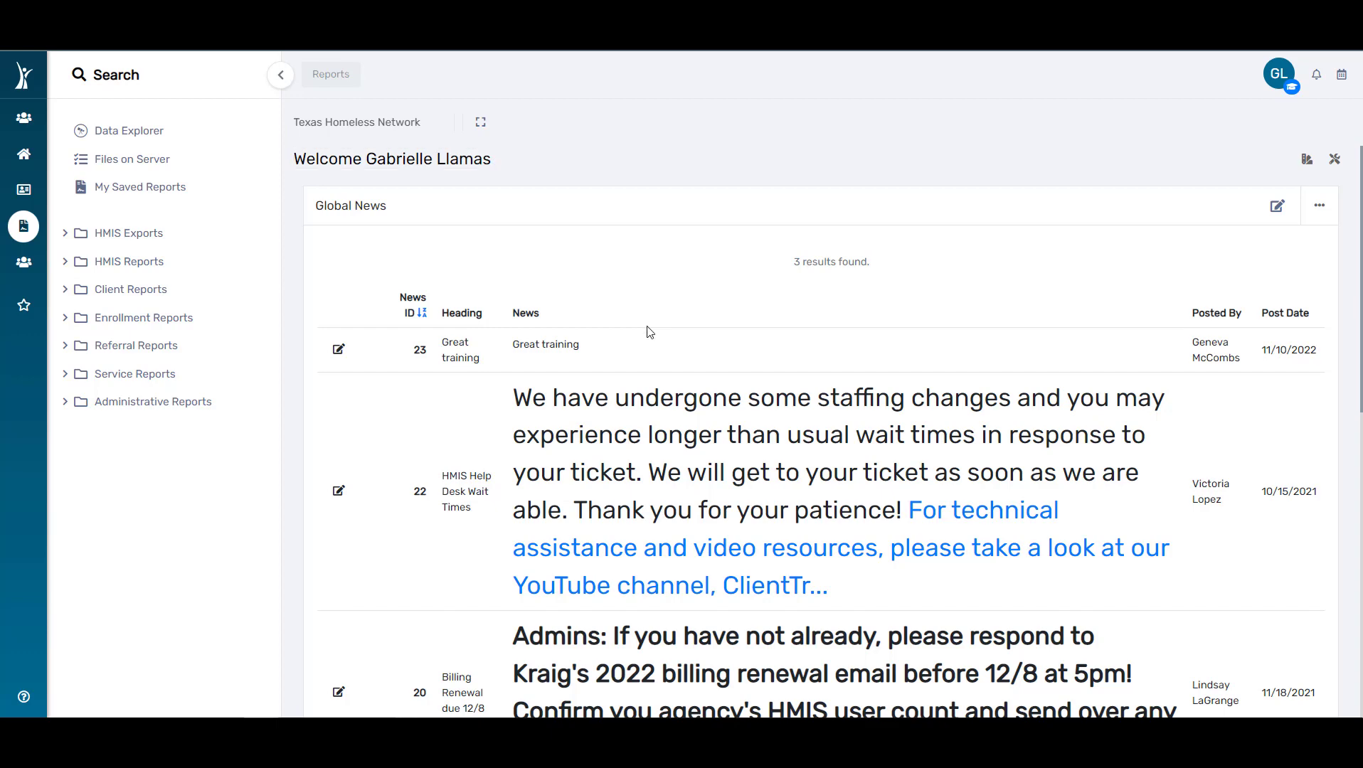
pyautogui.click(219, 329)
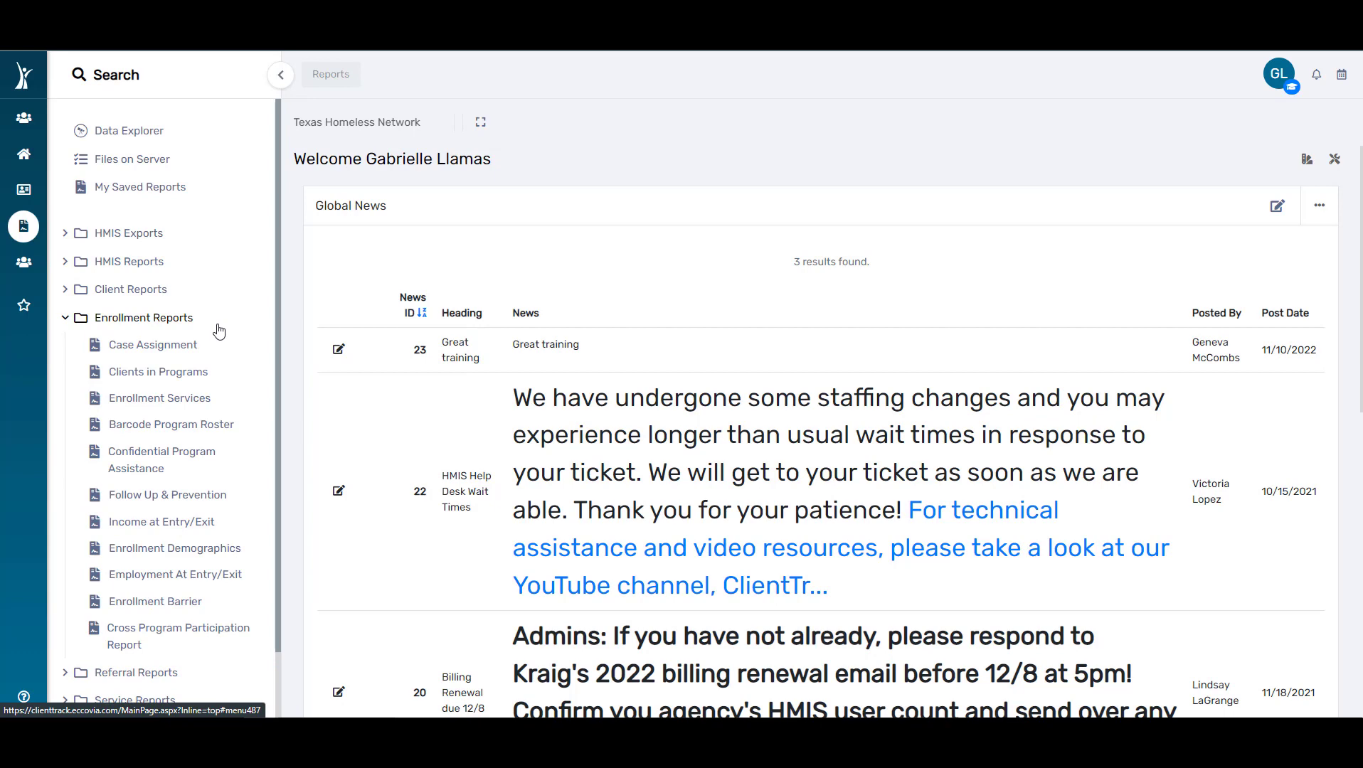
pyautogui.click(214, 381)
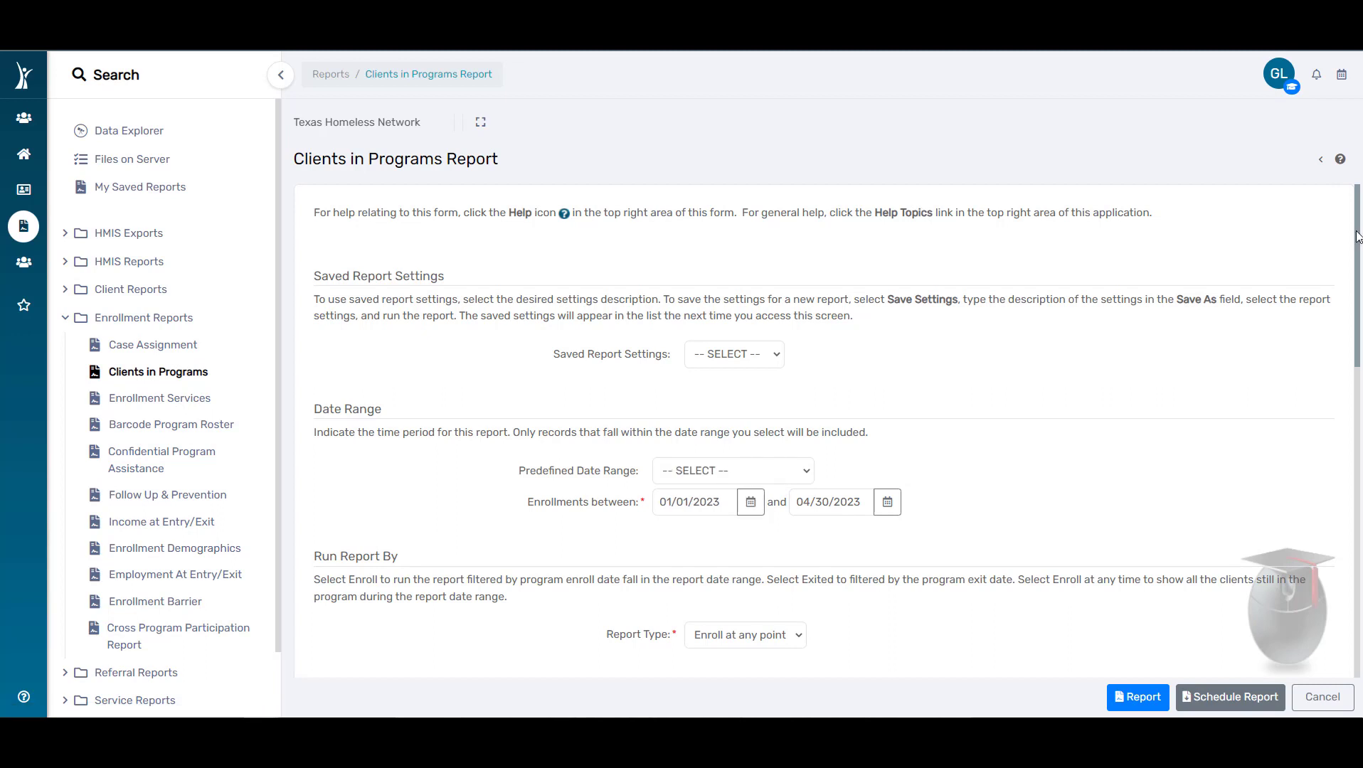
# Step: Examine the report form's report type options and its organization, program, grant, user, age and head-of-household filters
pyautogui.moveTo(1358, 237); pyautogui.dragTo(1353, 355)
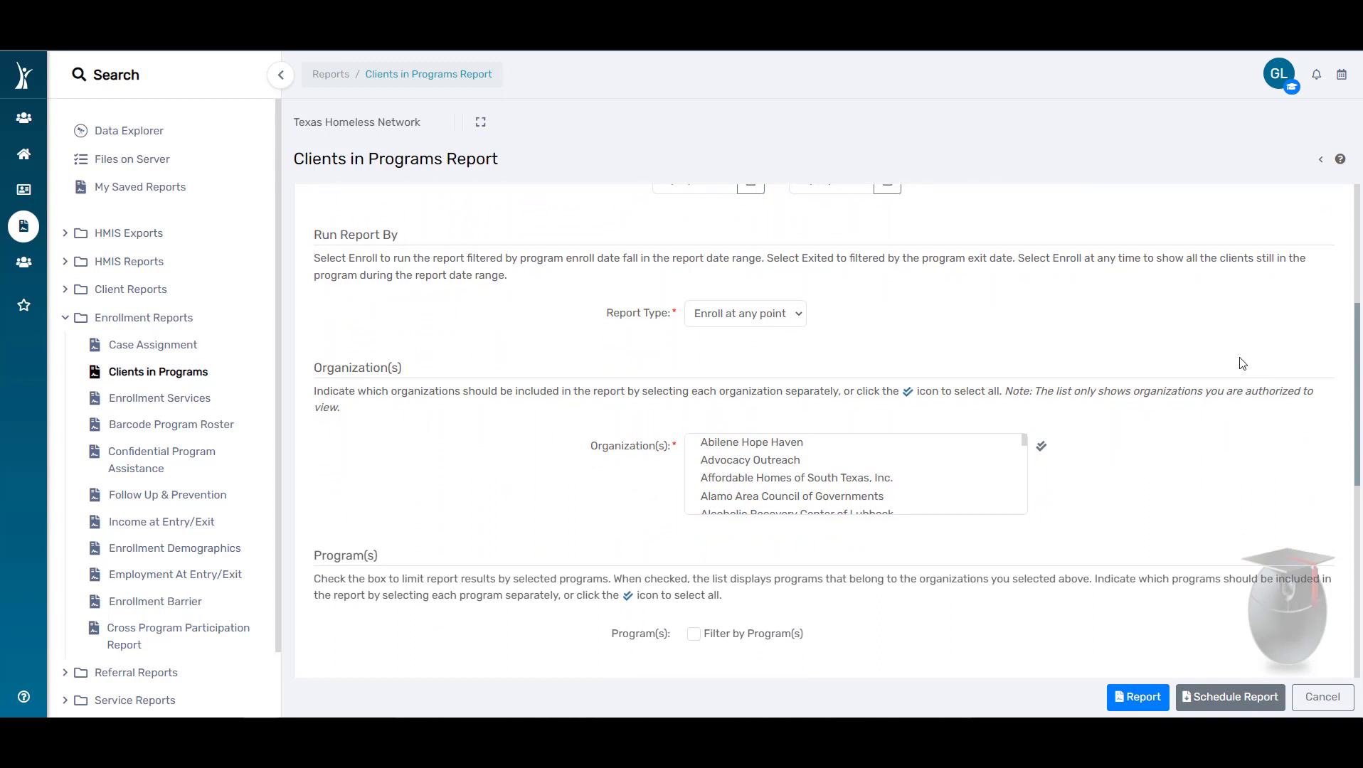
pyautogui.click(801, 324)
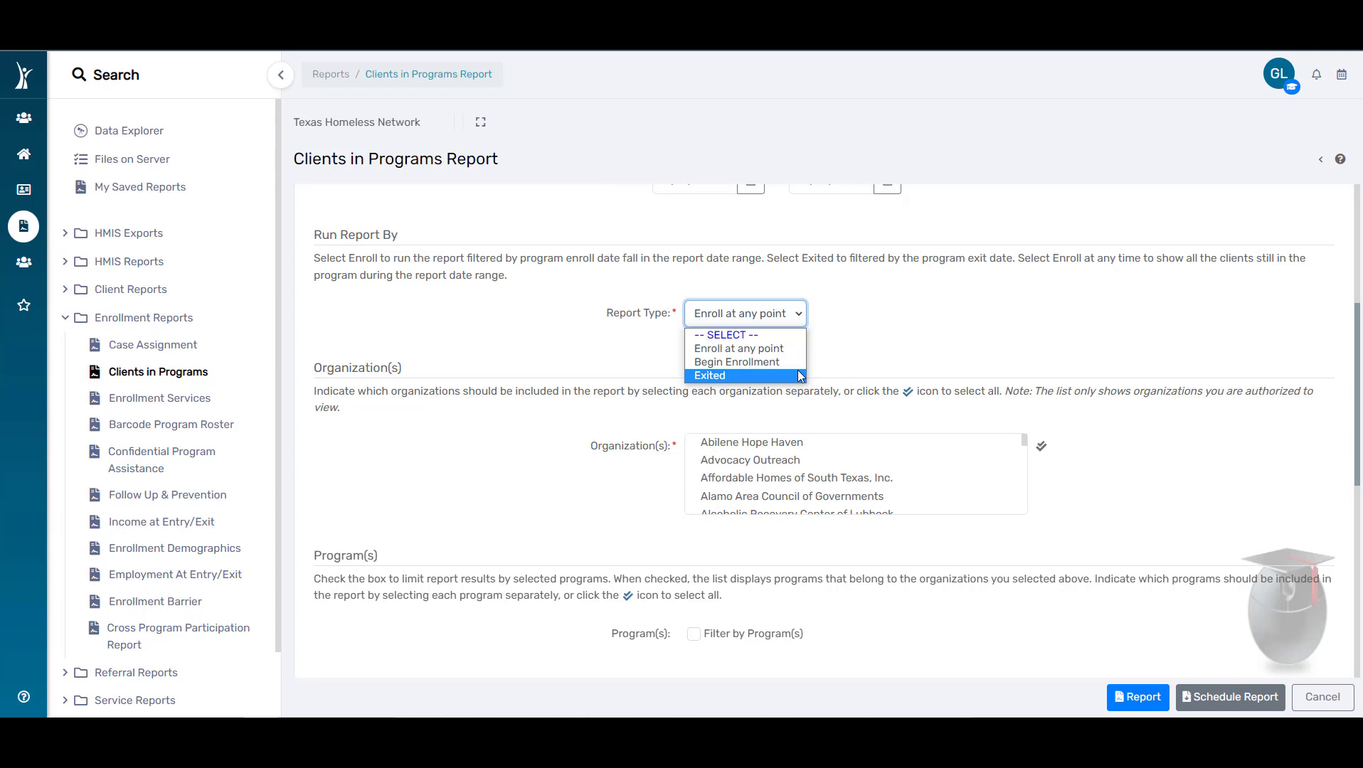
pyautogui.click(874, 355)
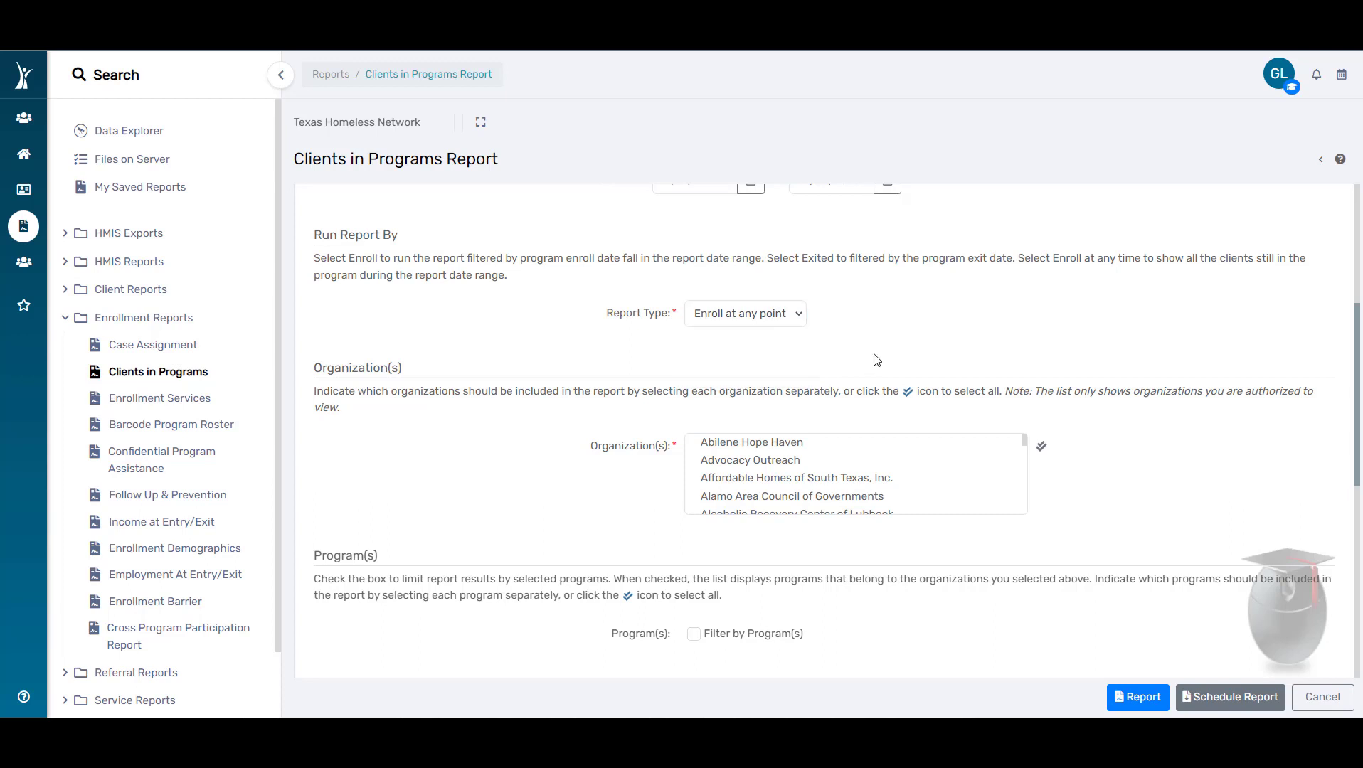
pyautogui.scroll(-1, 1157, 387)
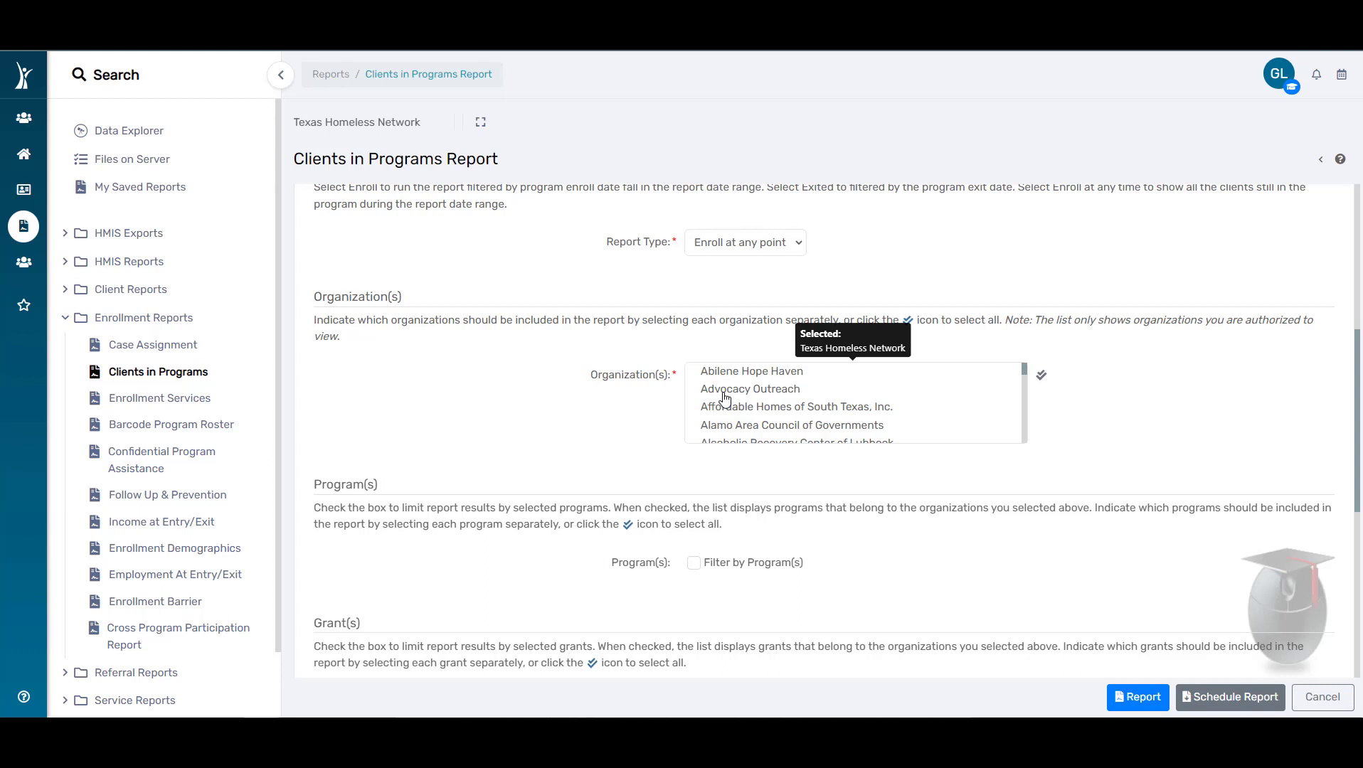
pyautogui.scroll(-3, 1181, 405)
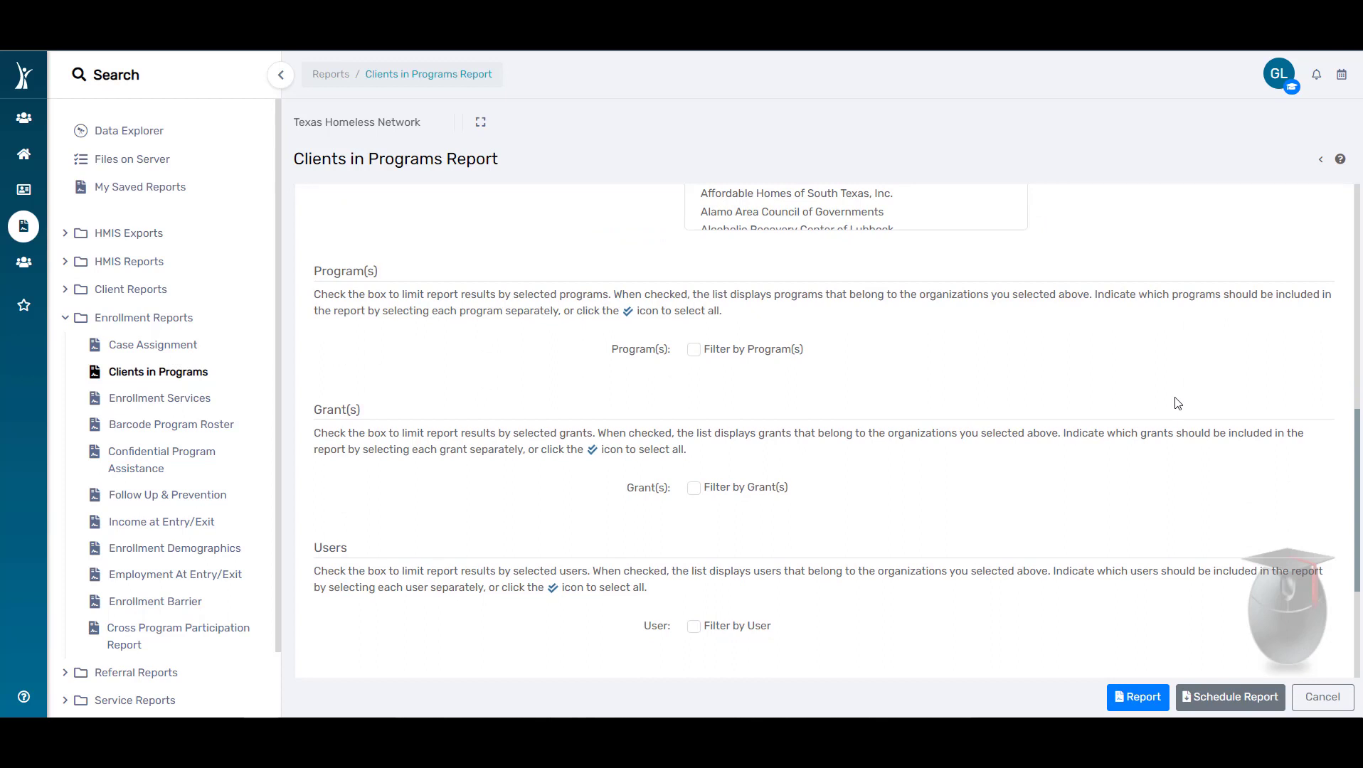
pyautogui.click(693, 350)
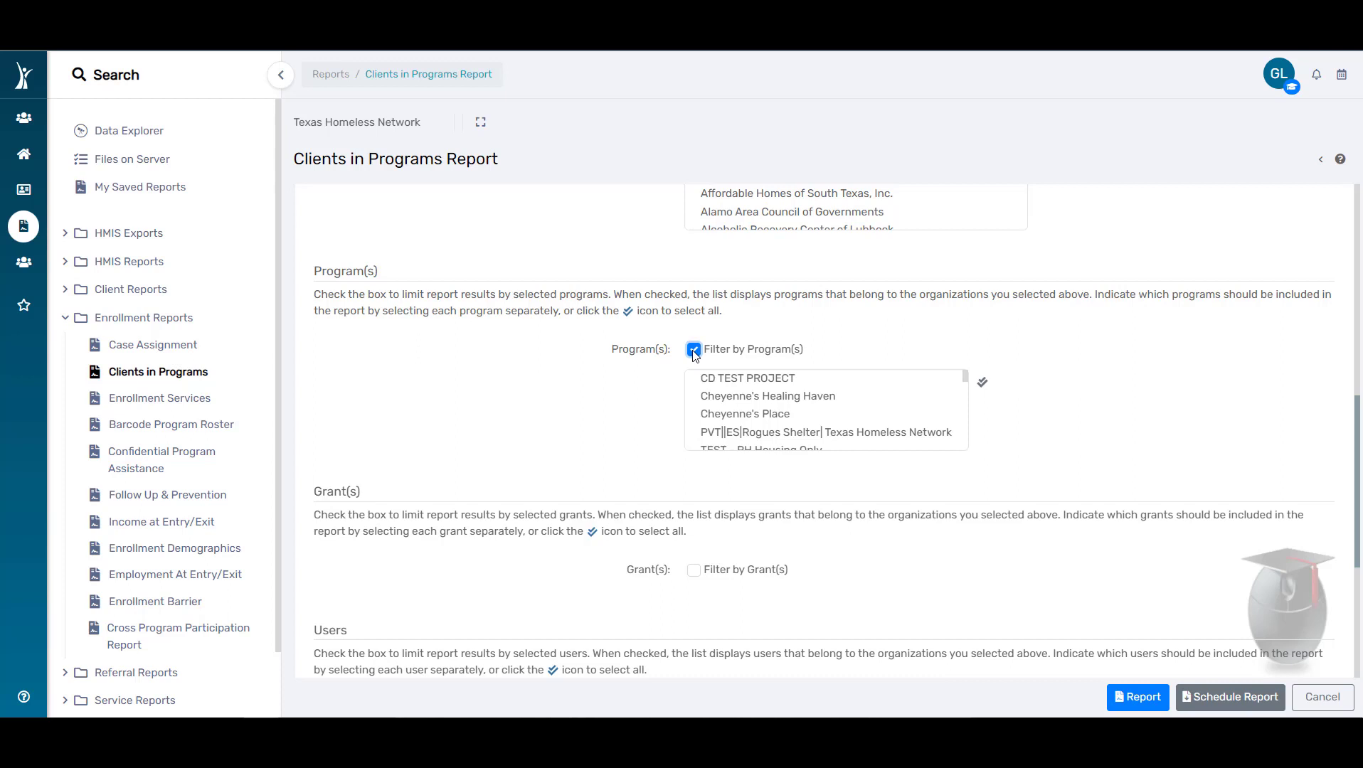
pyautogui.click(693, 350)
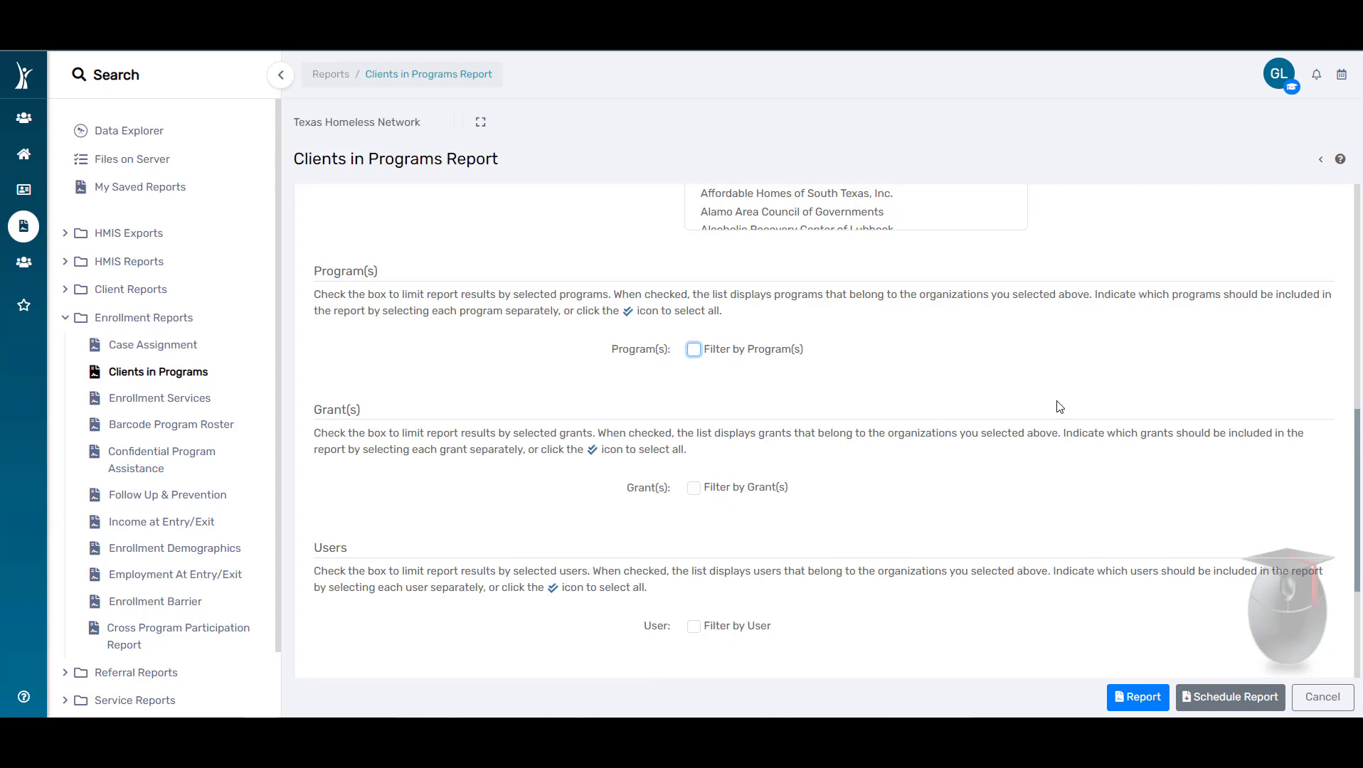
pyautogui.scroll(-1, 1060, 407)
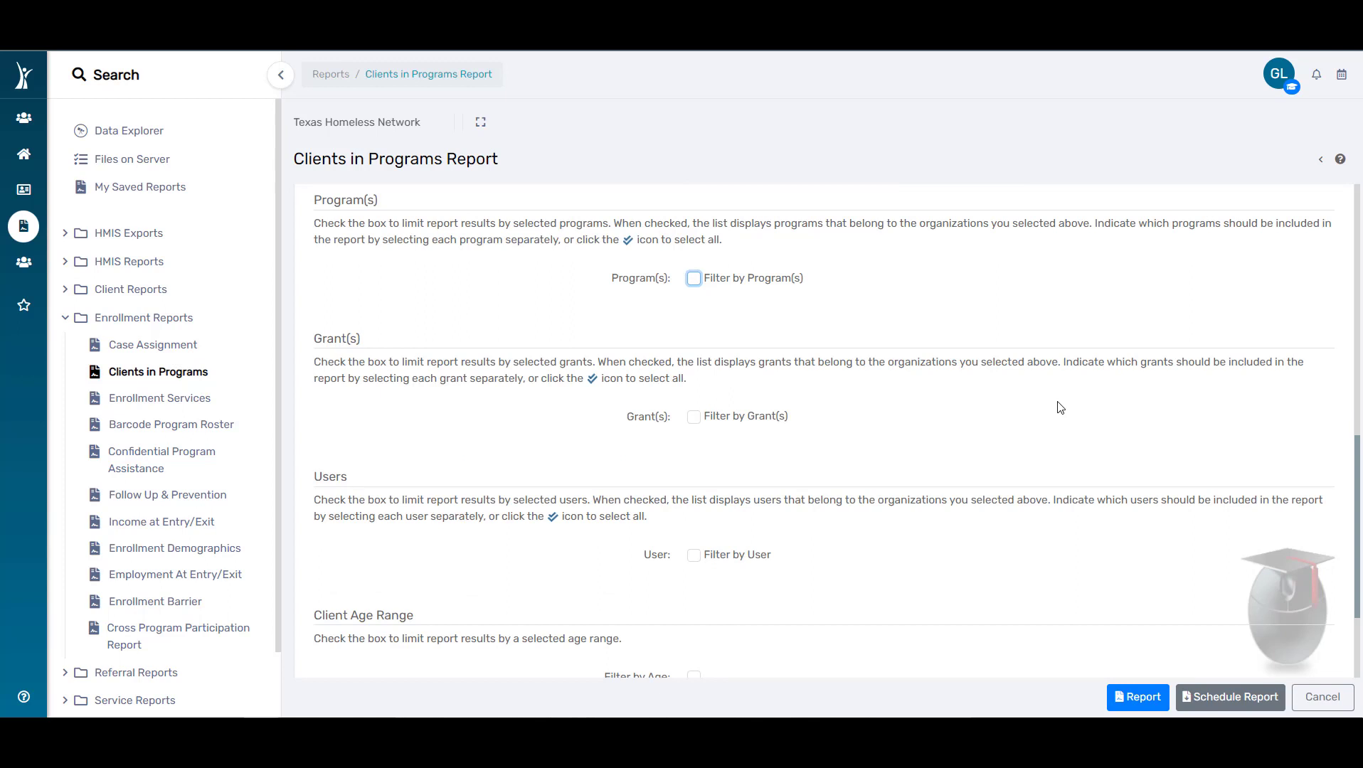
pyautogui.scroll(-2, 1060, 407)
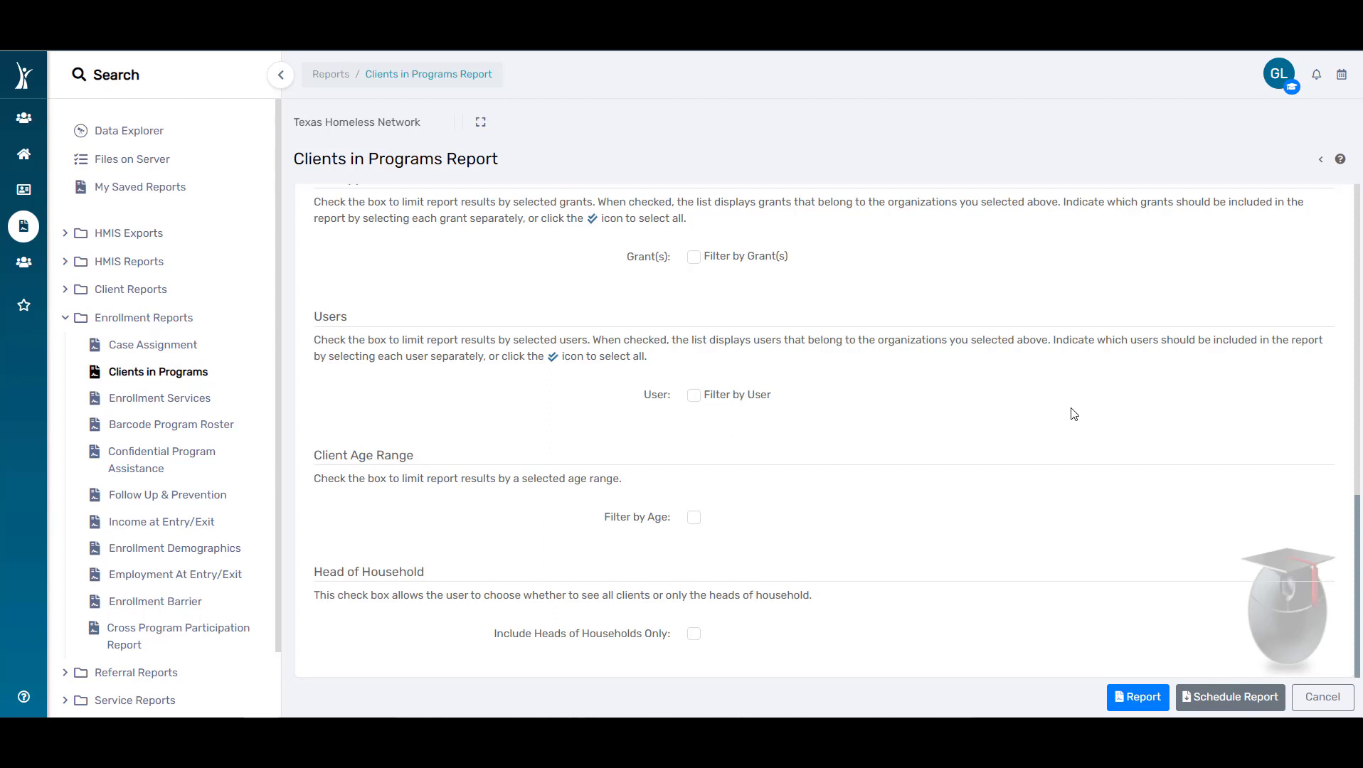
# Step: Run the Clients in Programs report and open the finished report from the saved reports
pyautogui.click(1150, 704)
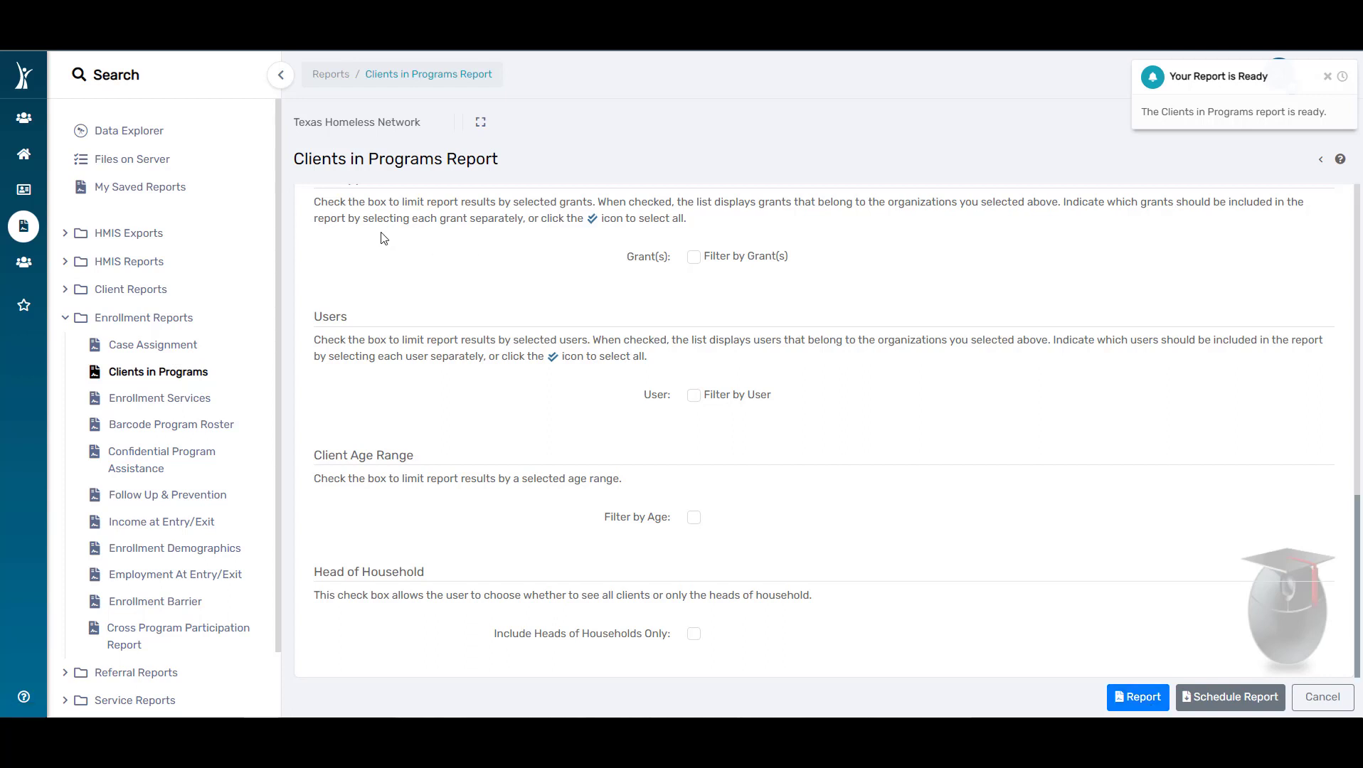
pyautogui.click(175, 195)
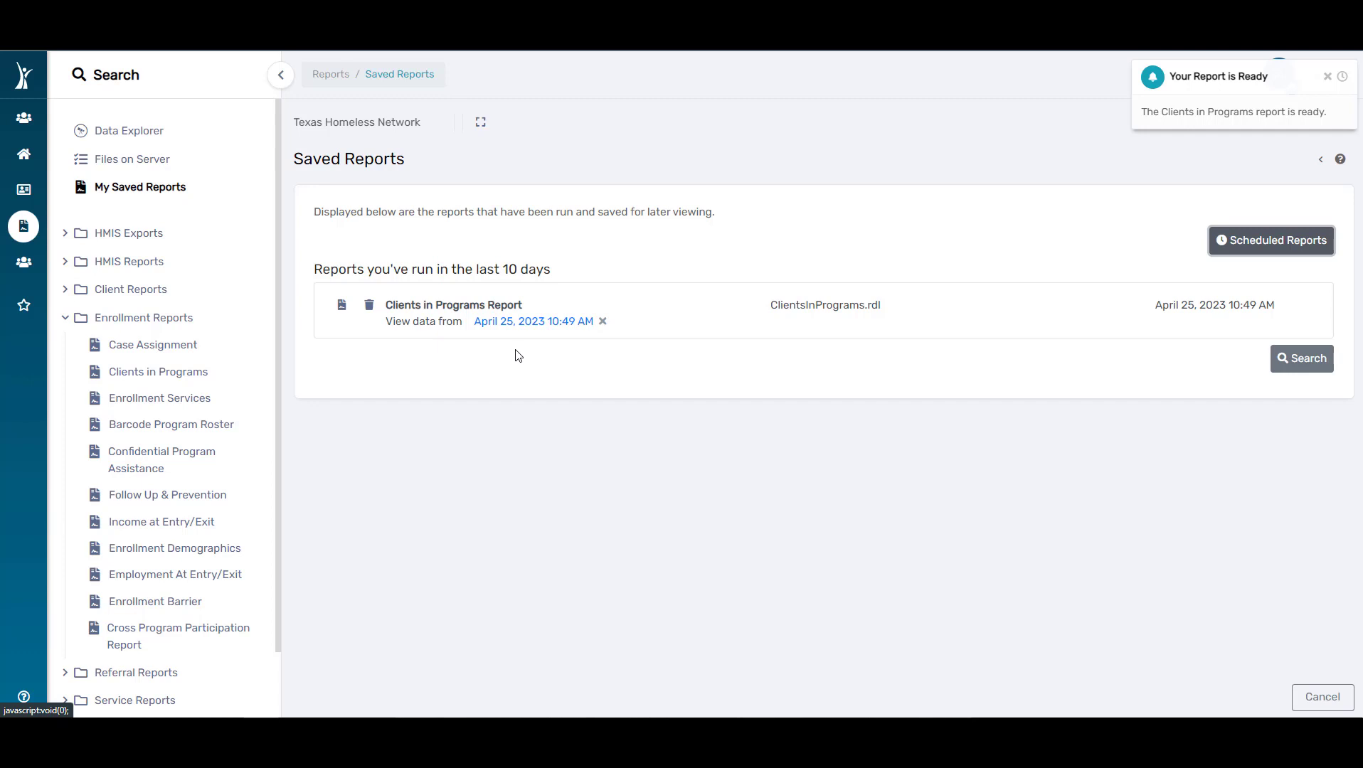
pyautogui.click(341, 308)
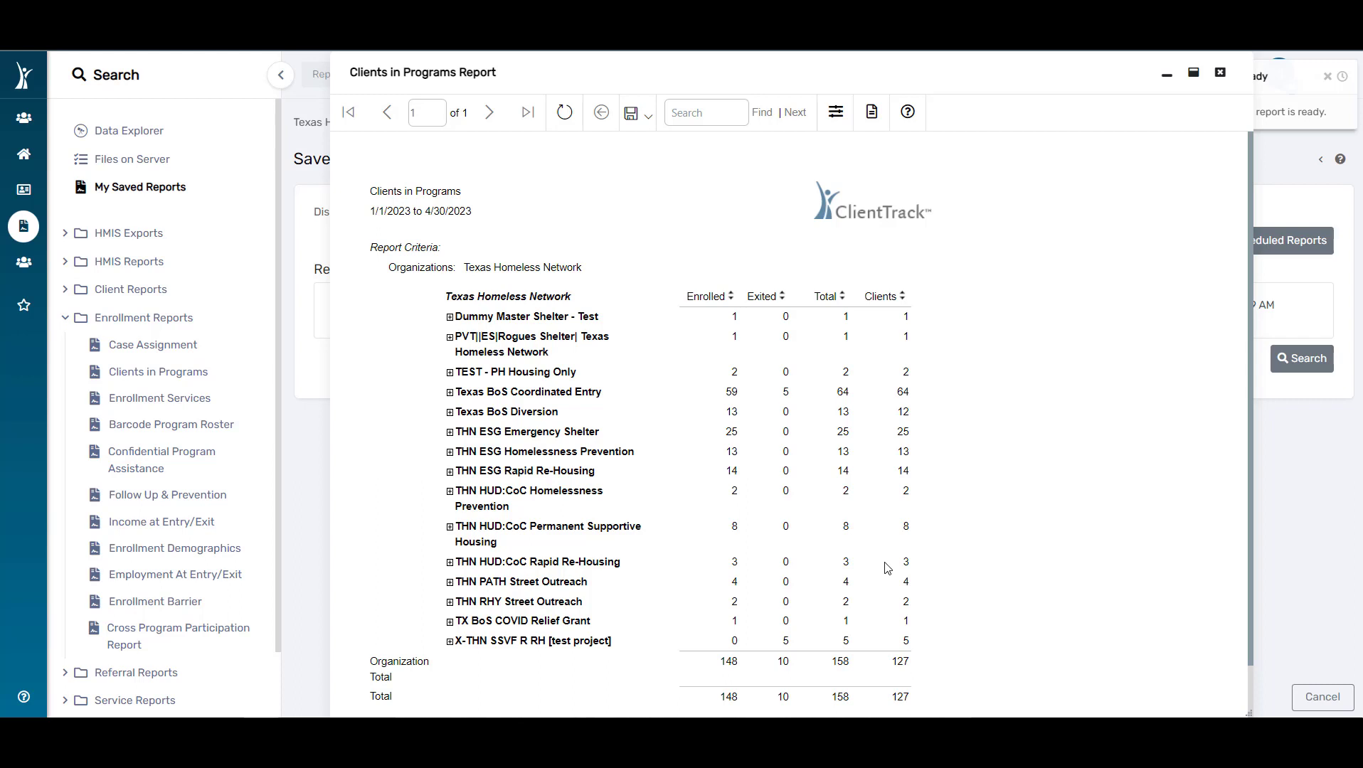
# Step: Check the client details under the Rogues Shelter program and export the report in Excel Data format
pyautogui.click(451, 339)
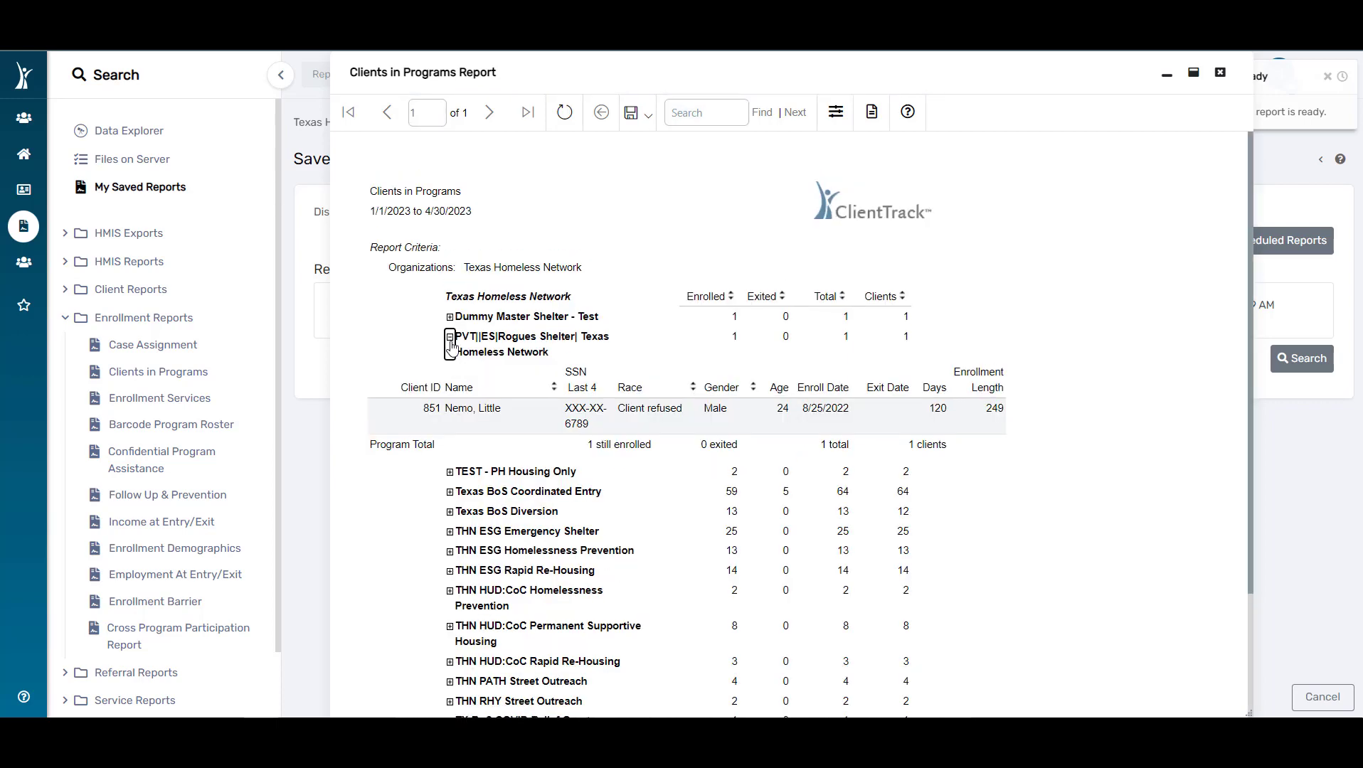
pyautogui.click(450, 338)
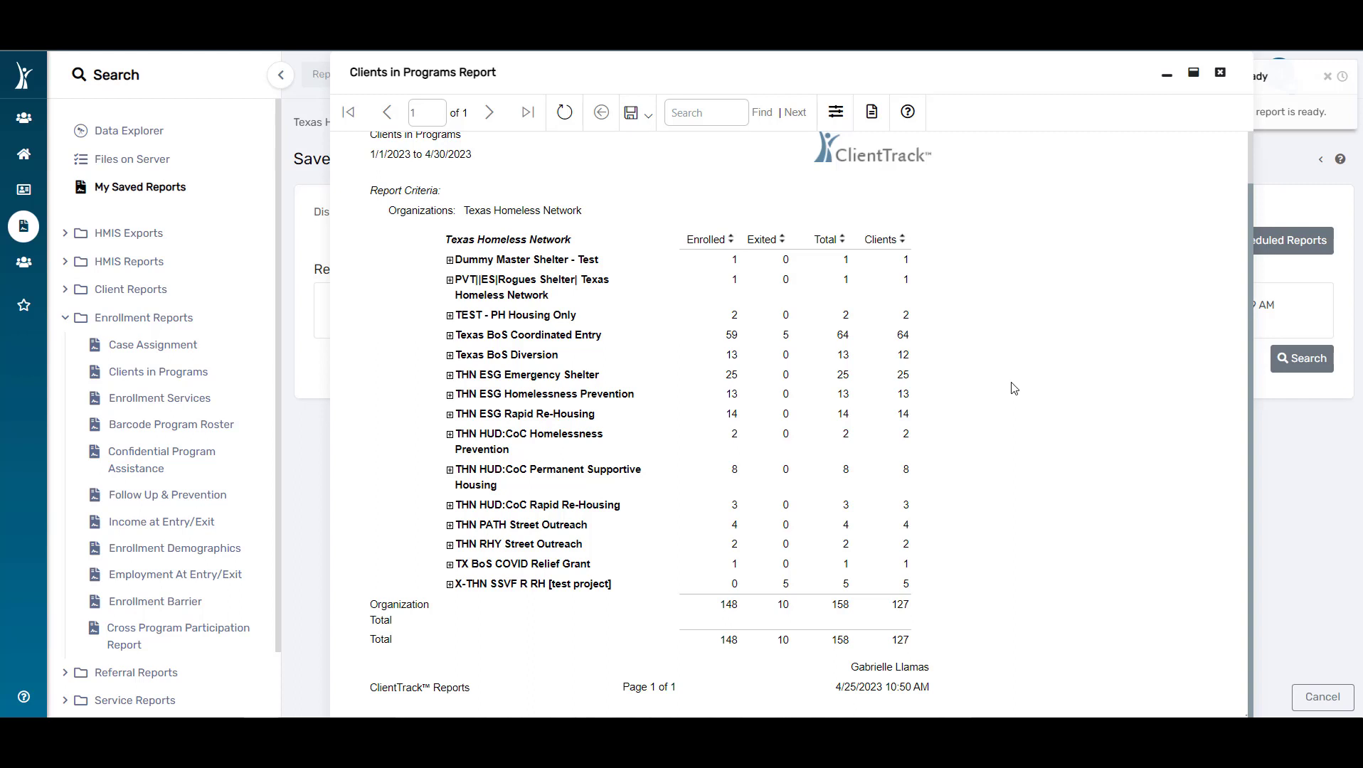
pyautogui.click(650, 113)
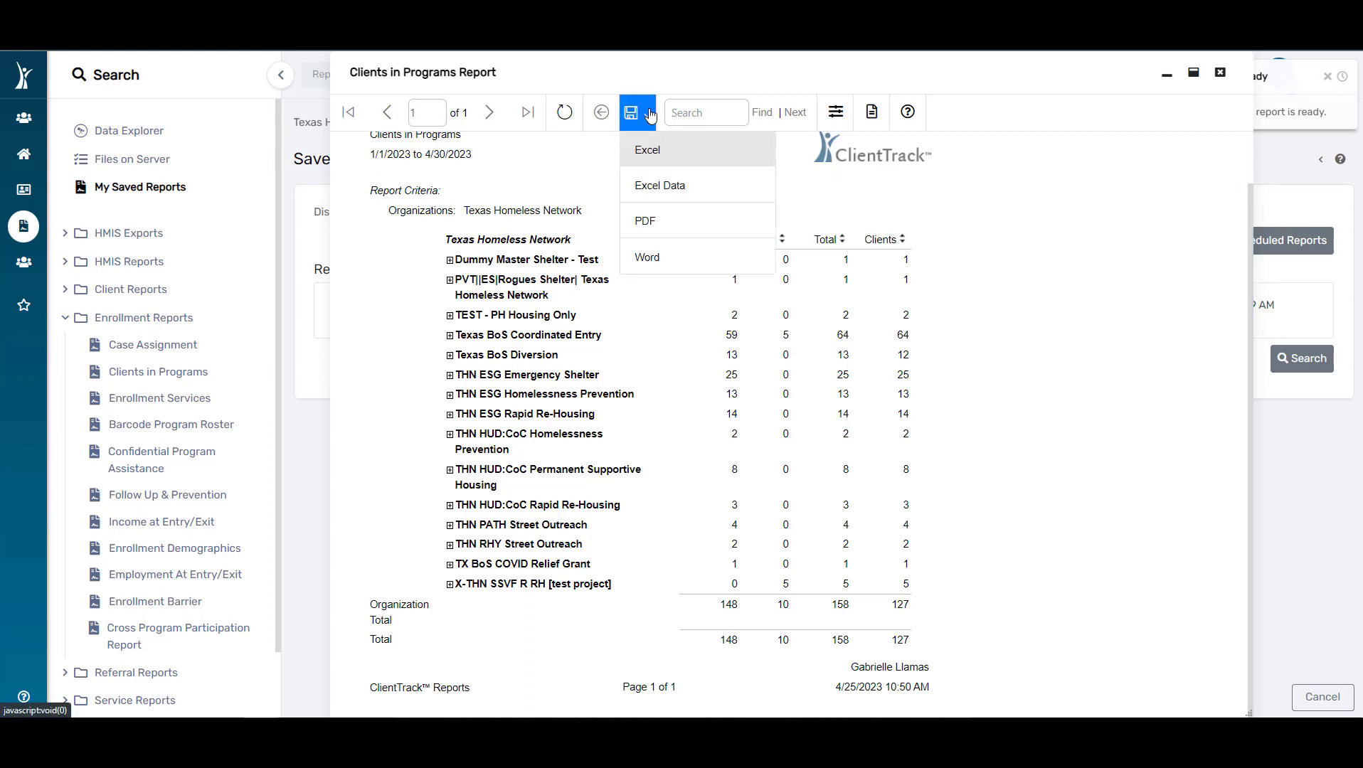
pyautogui.click(695, 193)
pyautogui.click(629, 387)
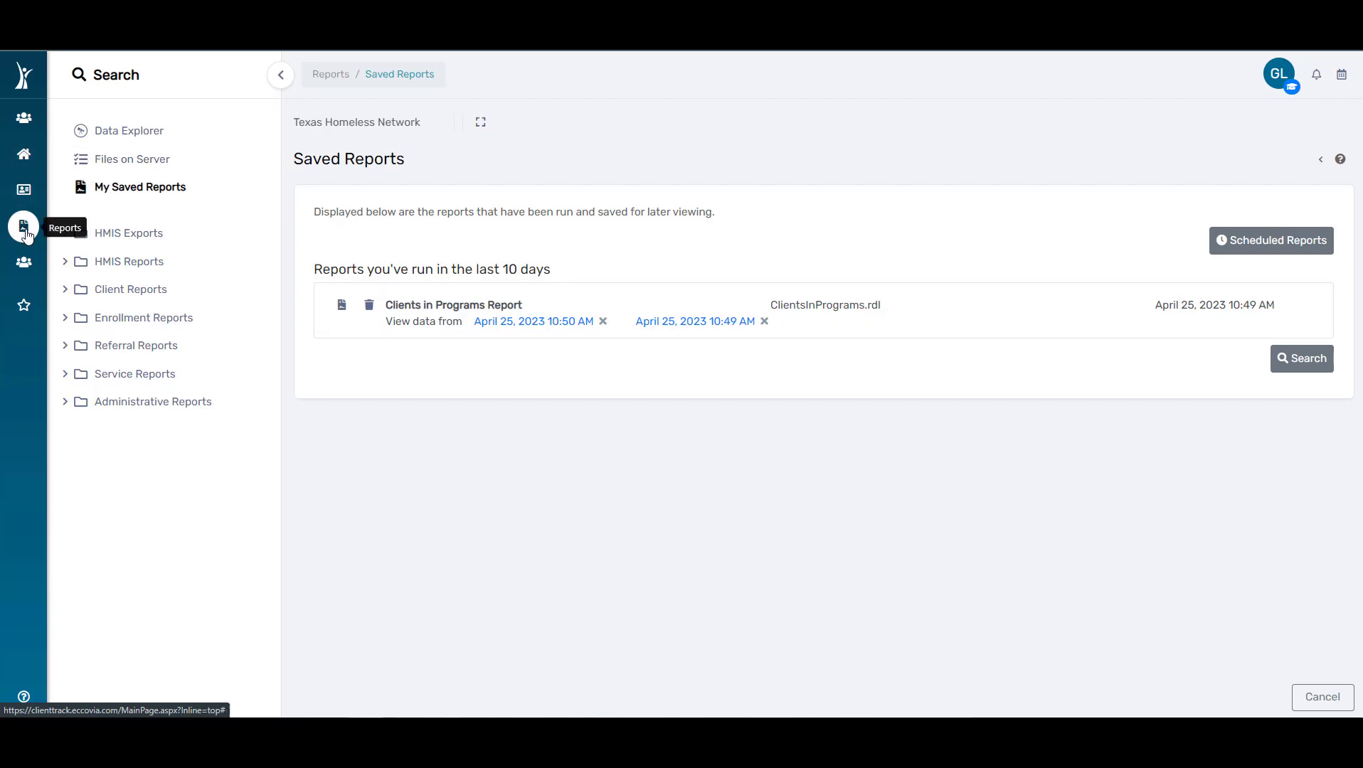
# Step: Open the CSV Export 2022 form from the HMIS exports and set the source end point to Texas Homeless Network
pyautogui.click(211, 239)
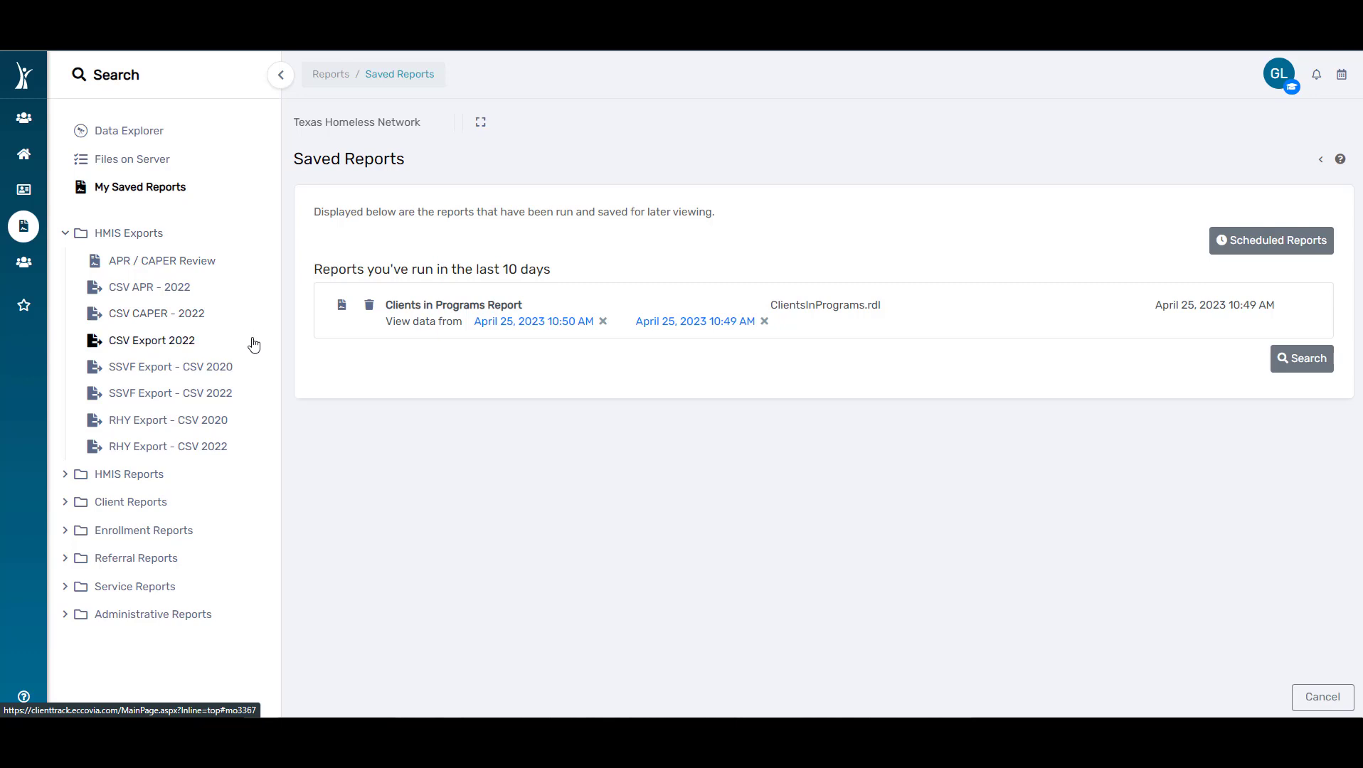
pyautogui.click(209, 348)
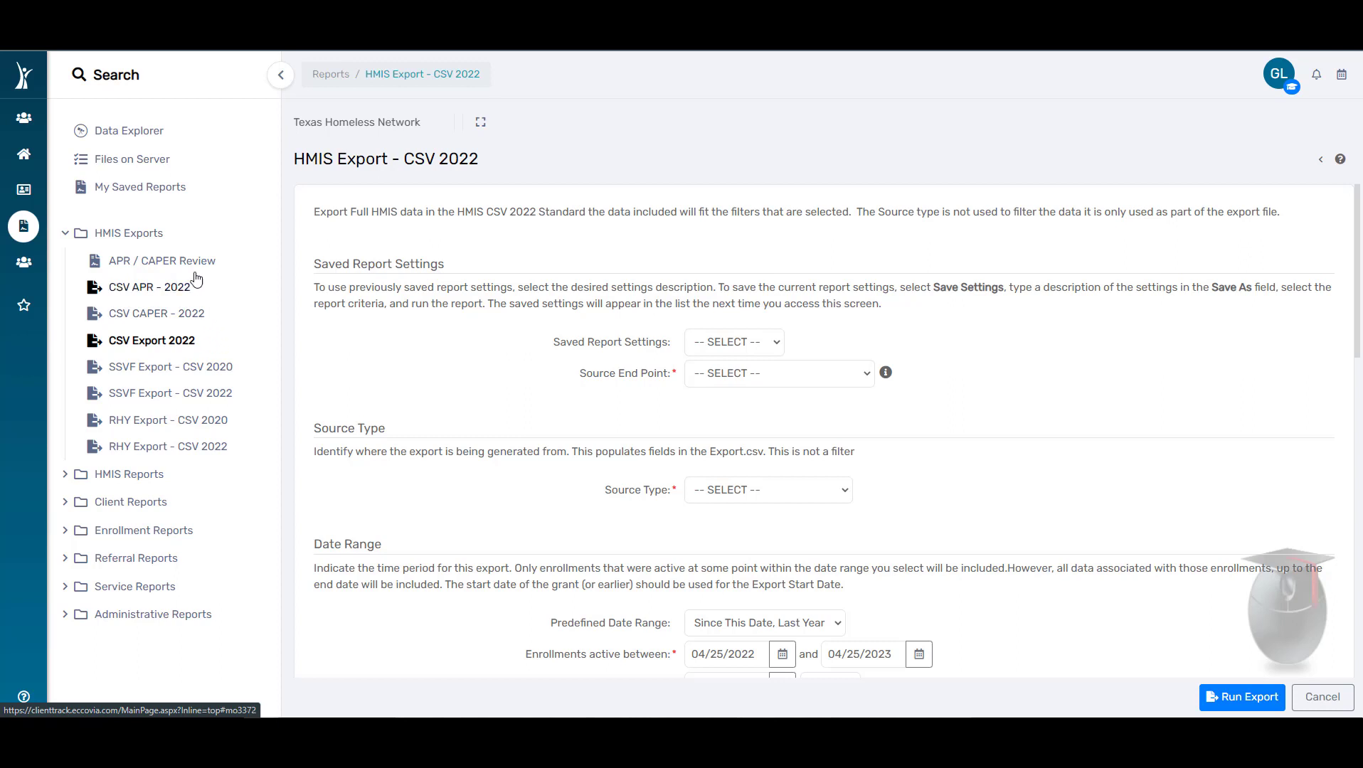
pyautogui.click(717, 376)
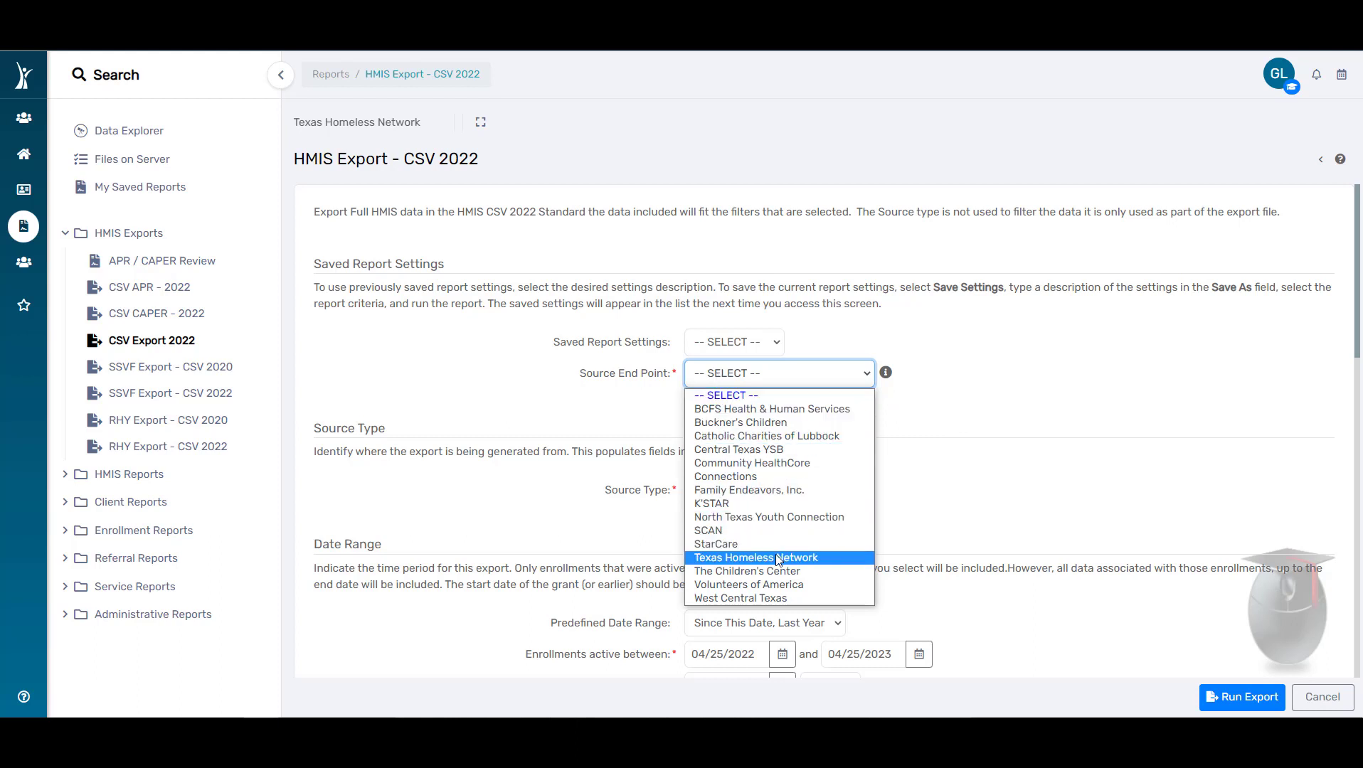
pyautogui.click(754, 558)
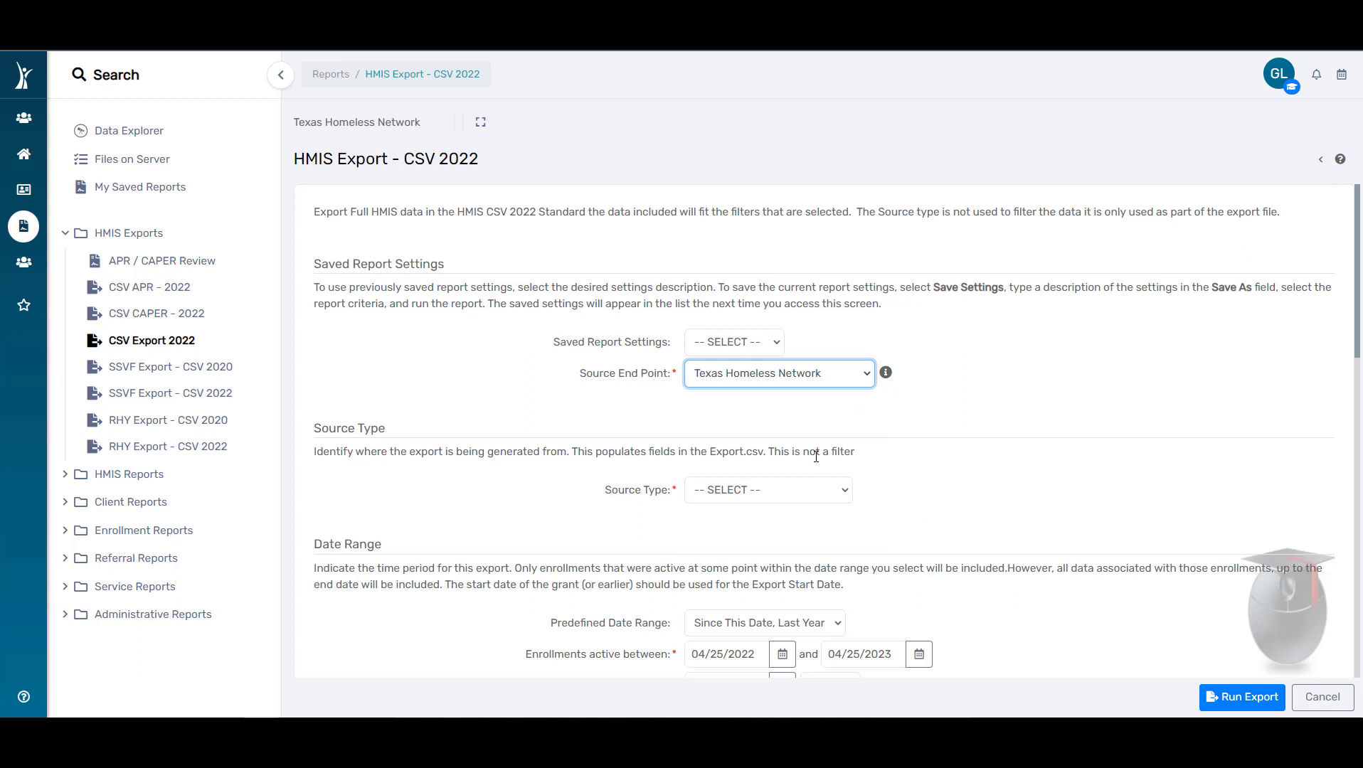
# Step: Set the source type to Continuum-Operated HMIS, the state filter to Texas, and the Continuum of Care code to Texas Balance of State CoC
pyautogui.click(791, 493)
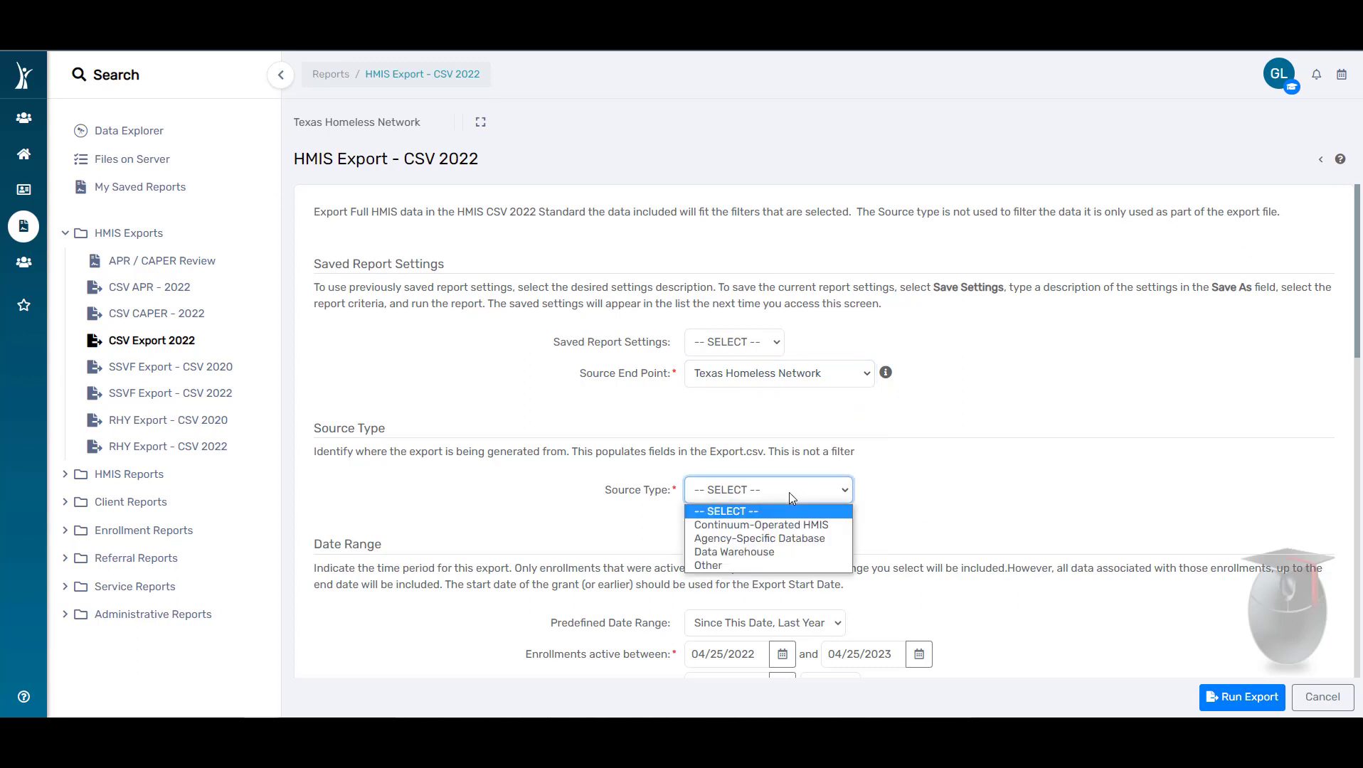
pyautogui.click(792, 525)
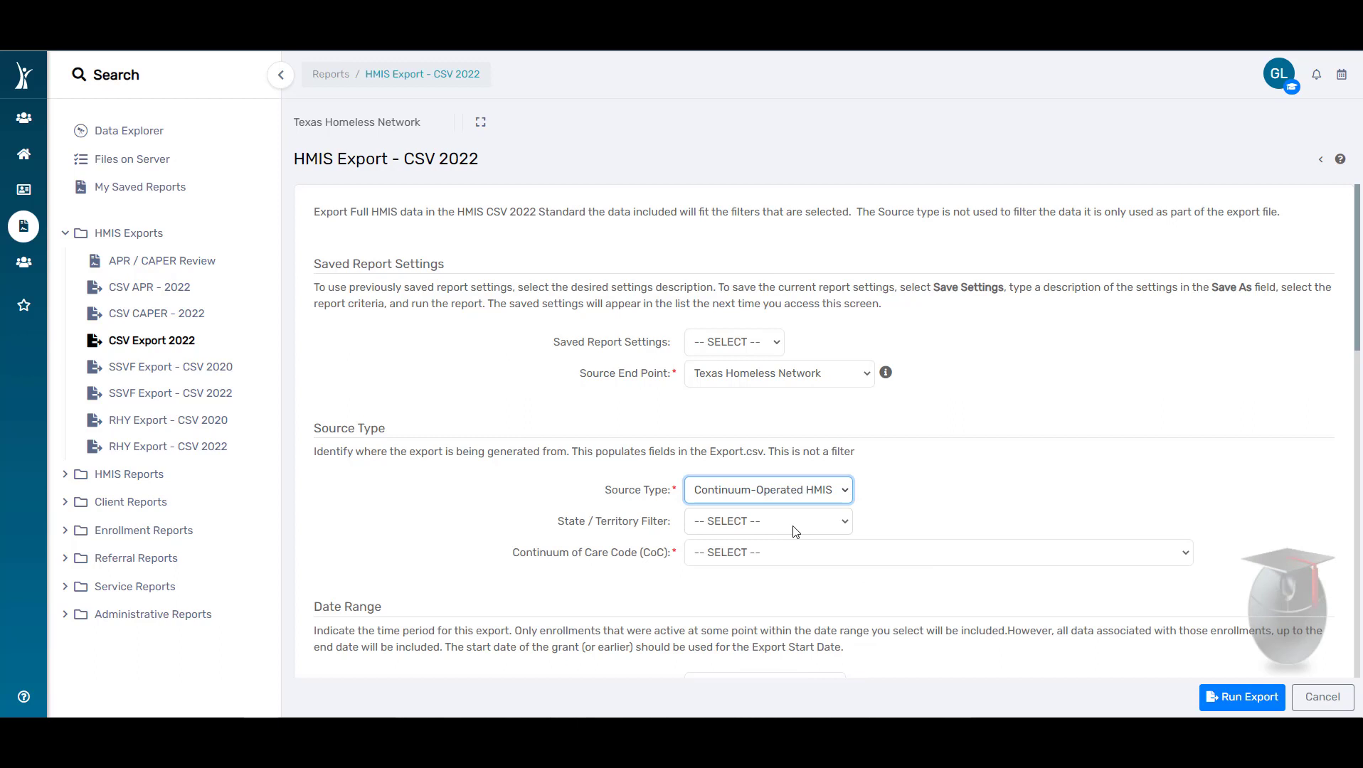
pyautogui.click(795, 530)
pyautogui.click(783, 507)
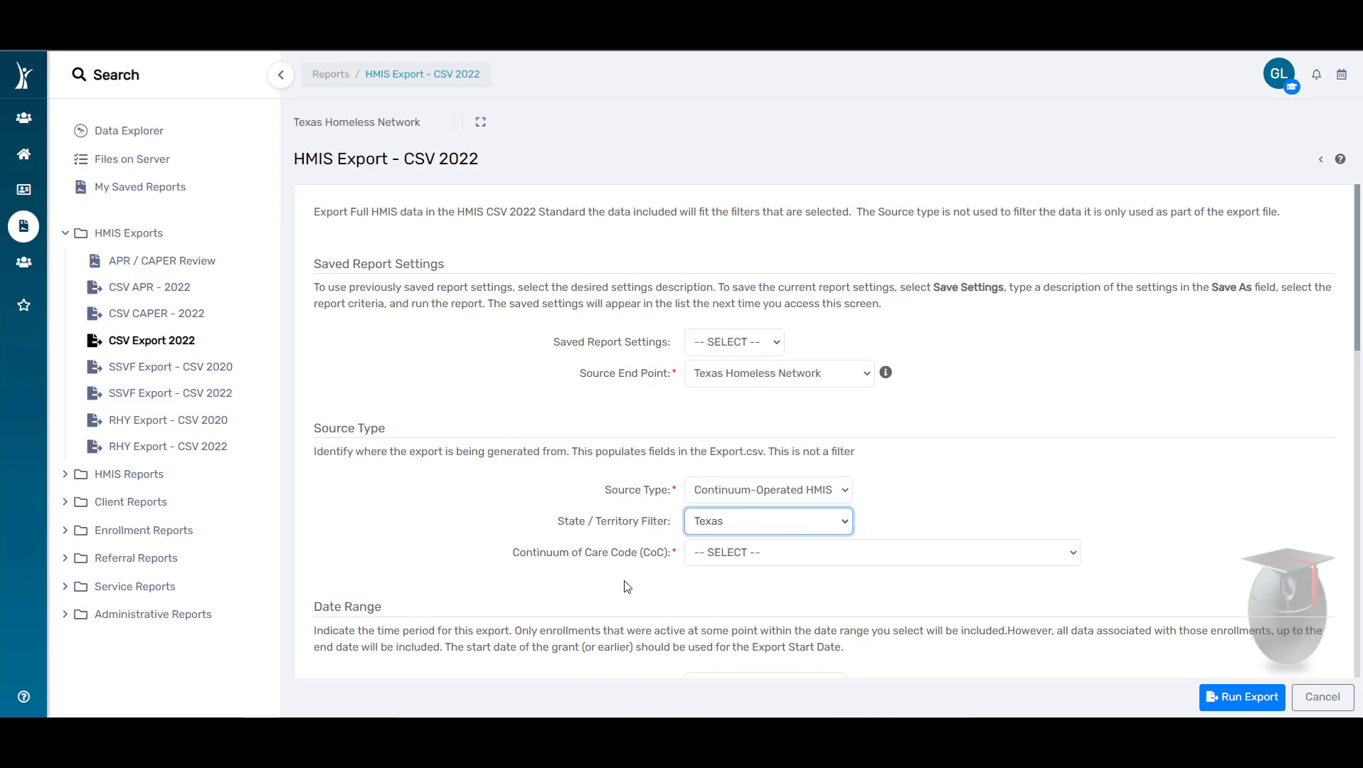
pyautogui.click(777, 568)
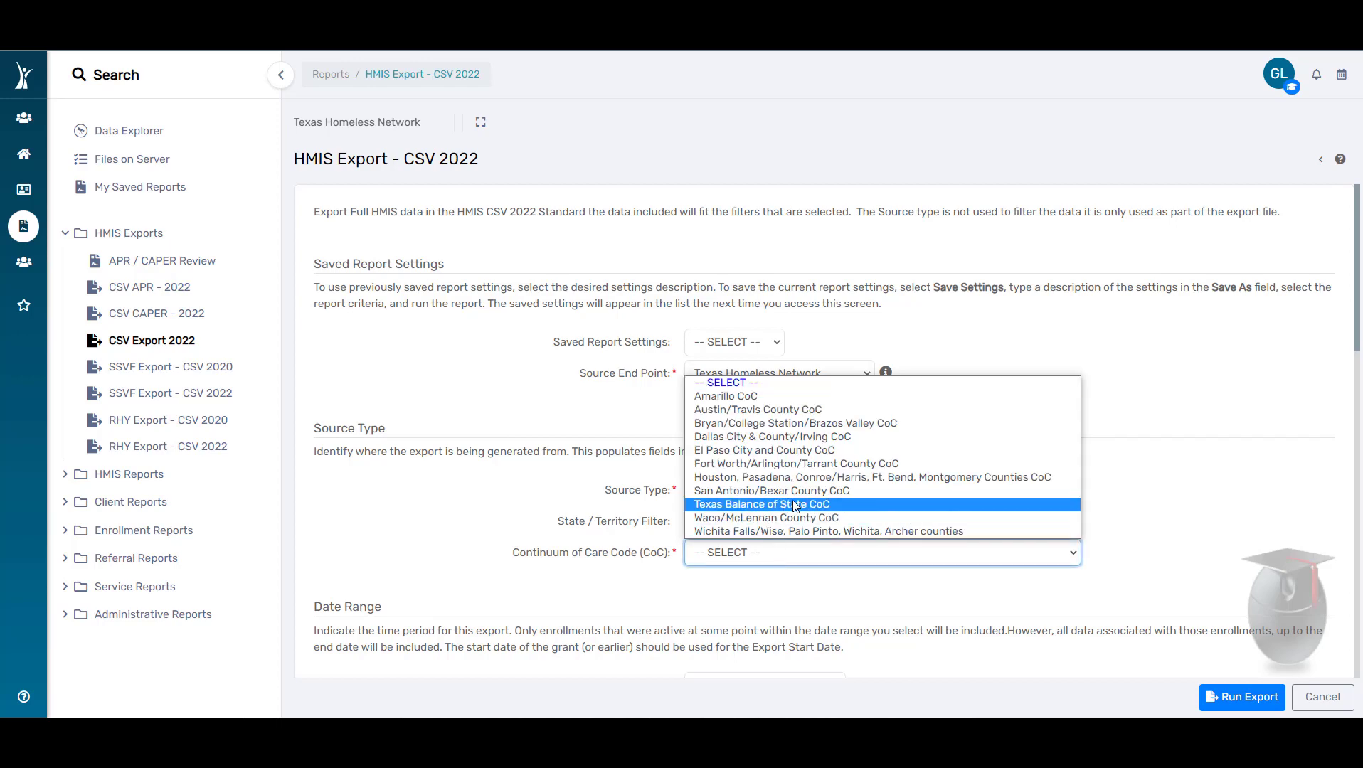
pyautogui.click(761, 503)
# Step: Filter the export by program and select PVT||ES|Rogues Shelter| Texas Homeless Network
pyautogui.scroll(-5, 1172, 488)
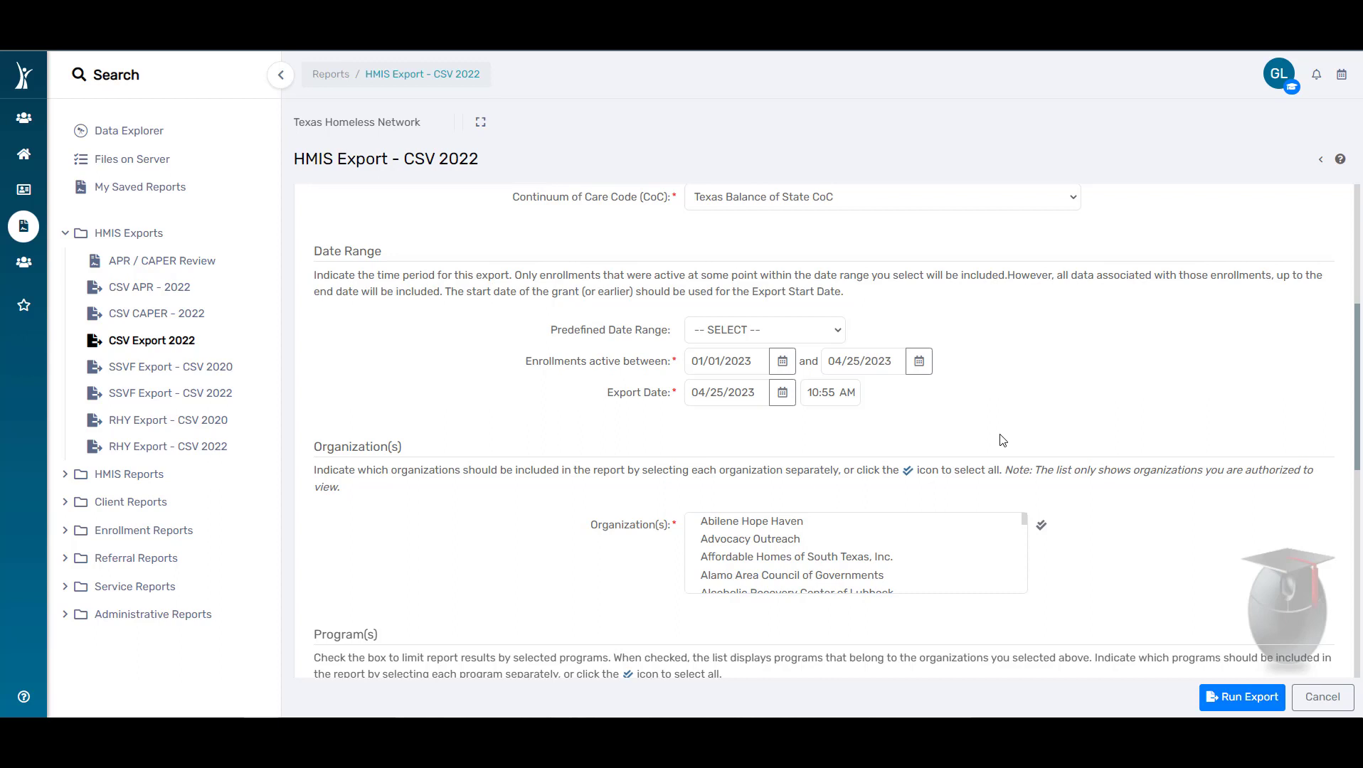
pyautogui.scroll(-1, 1002, 440)
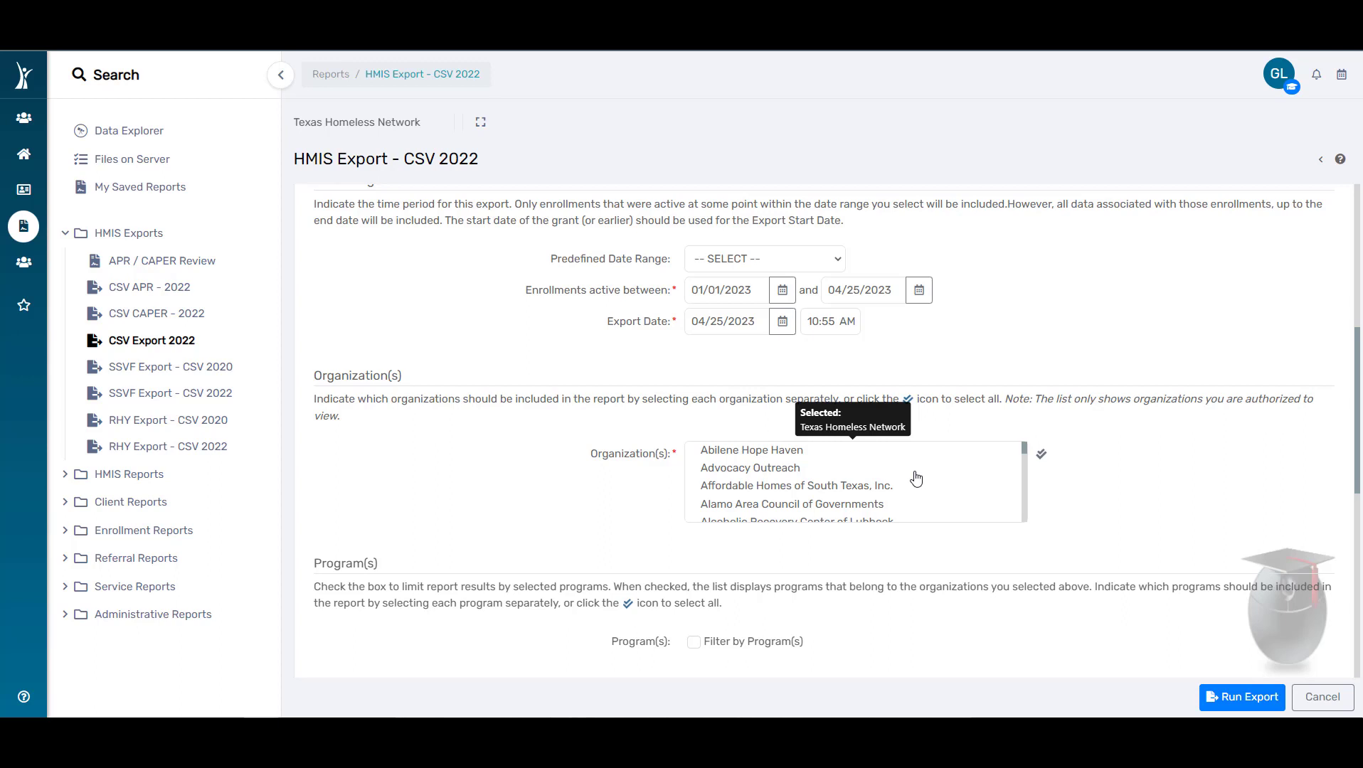
pyautogui.scroll(-4, 1202, 476)
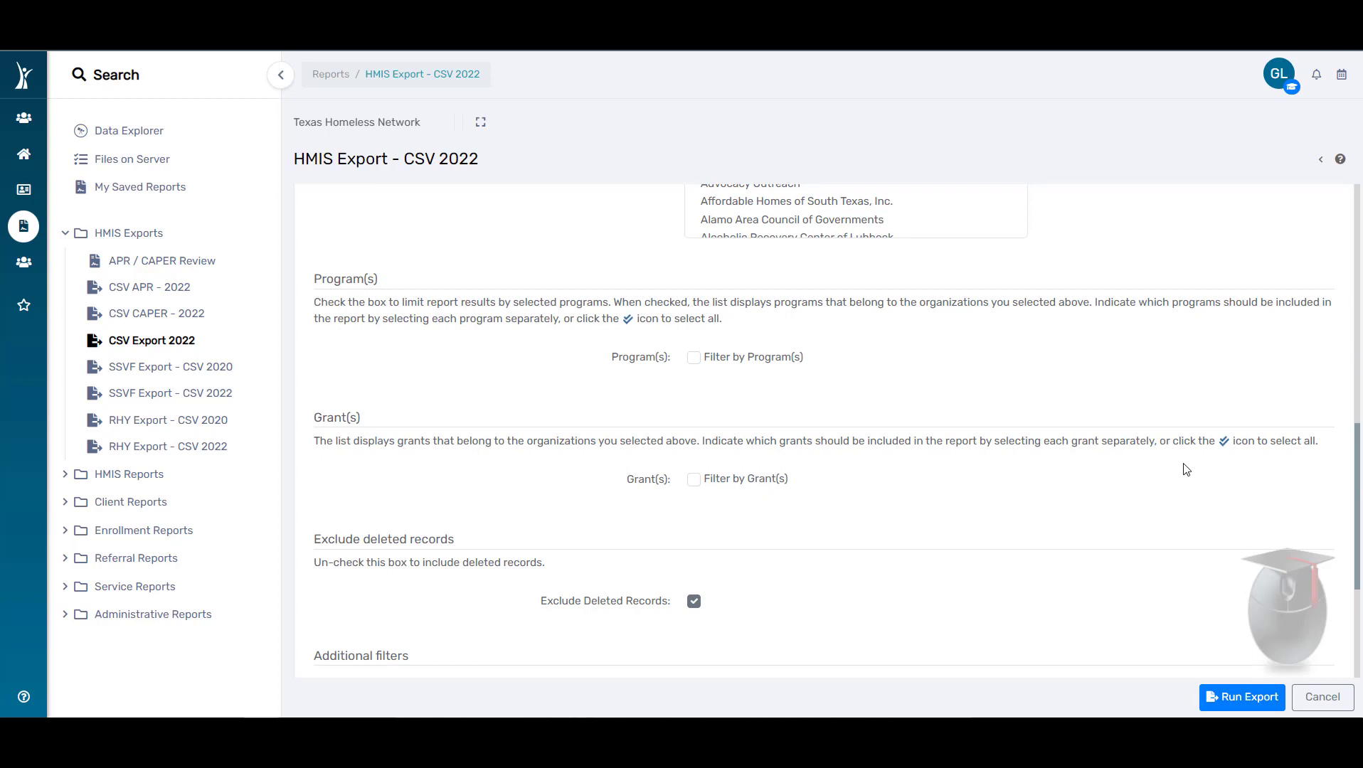
pyautogui.click(772, 358)
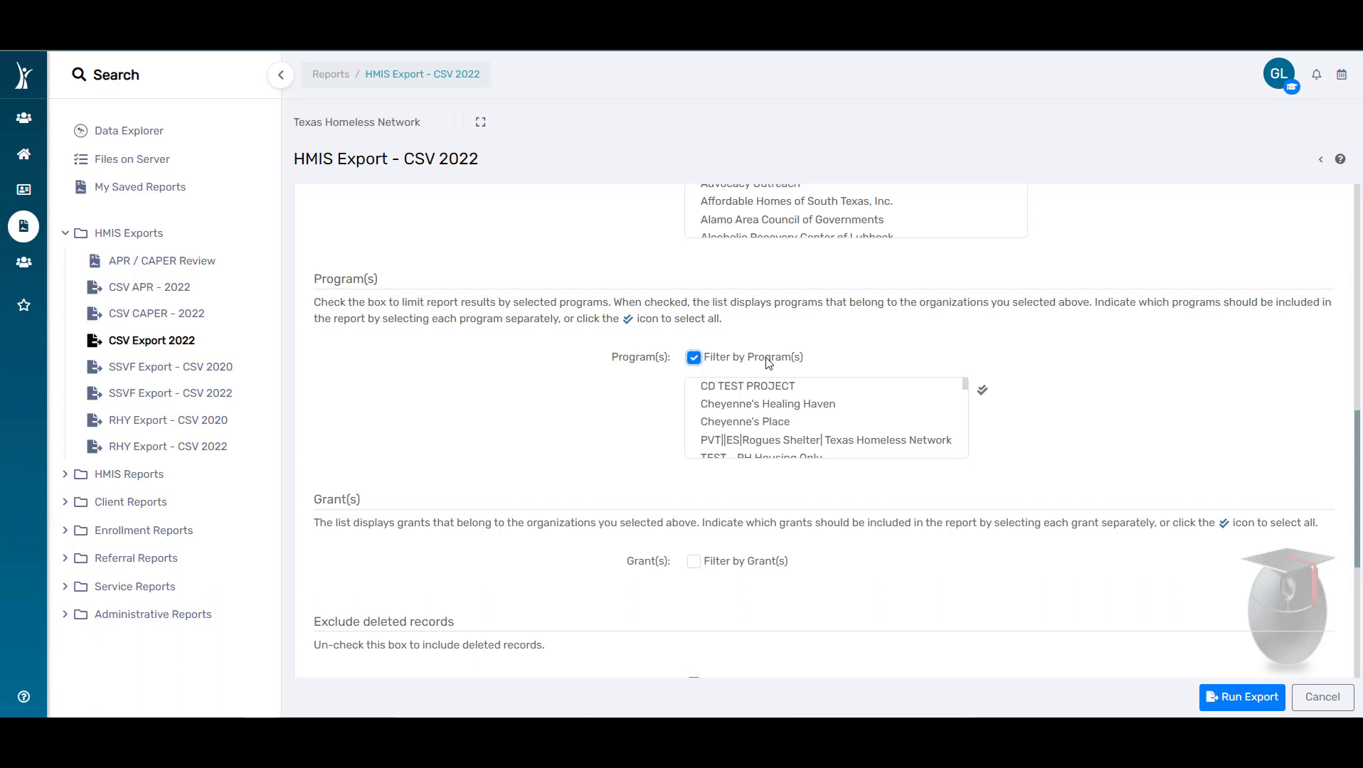
pyautogui.click(861, 443)
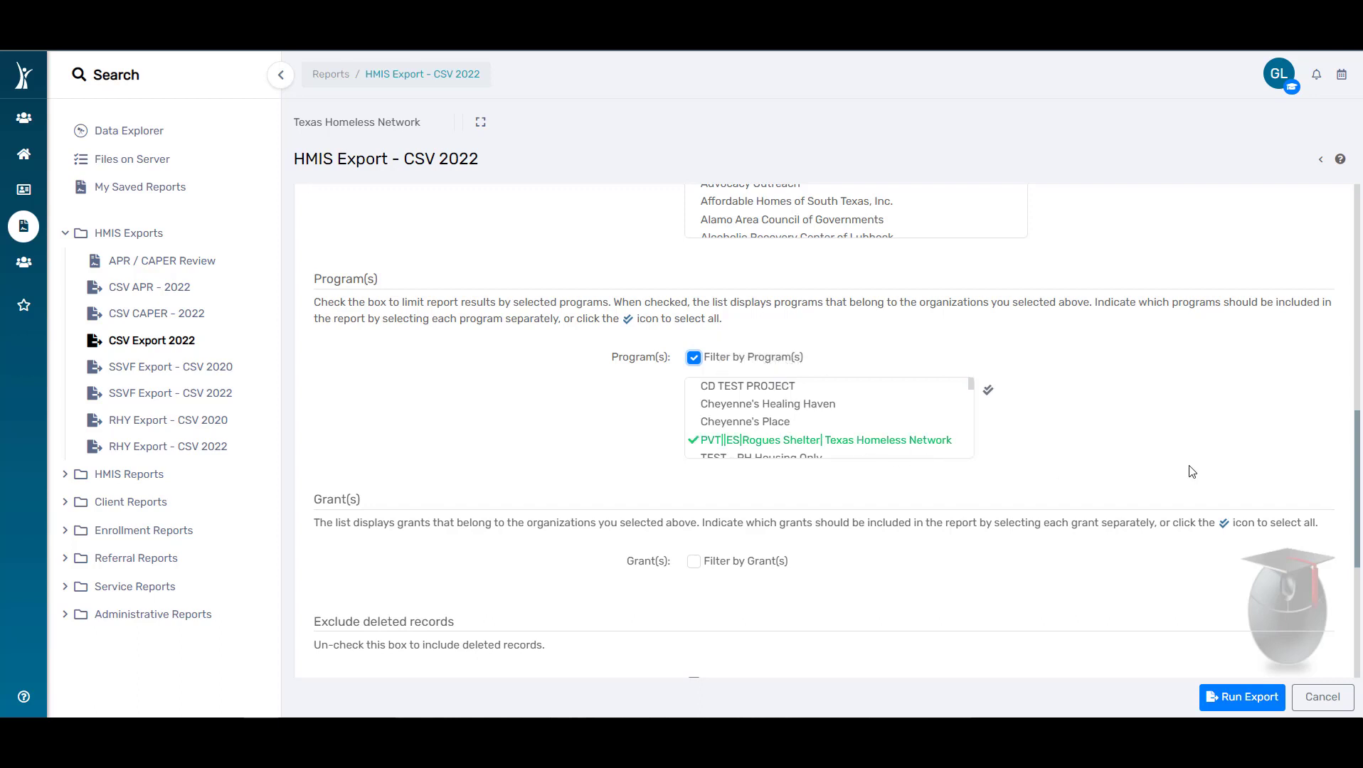
# Step: Run the export unencrypted with a header row in the CSV files, accepting full responsibility for the security of the exported data
pyautogui.scroll(-1, 1167, 455)
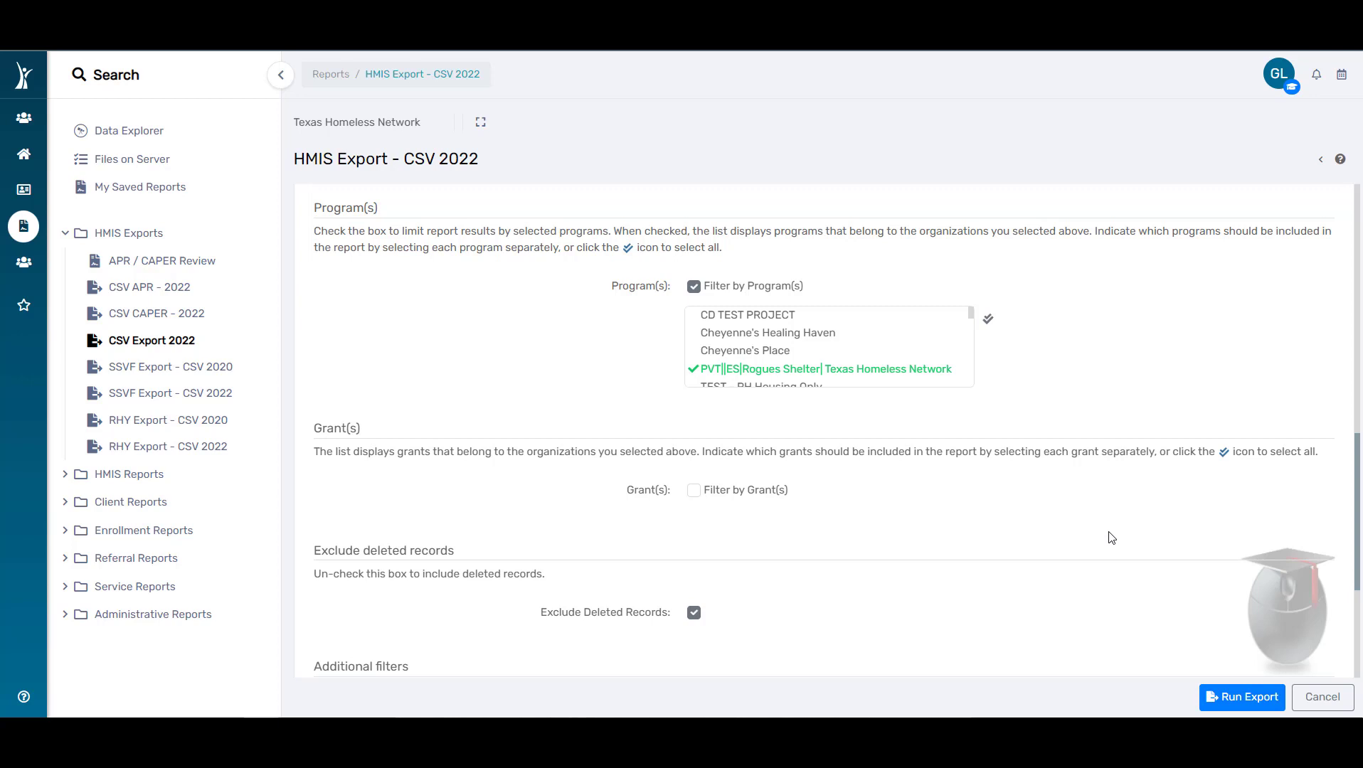
pyautogui.scroll(-4, 797, 380)
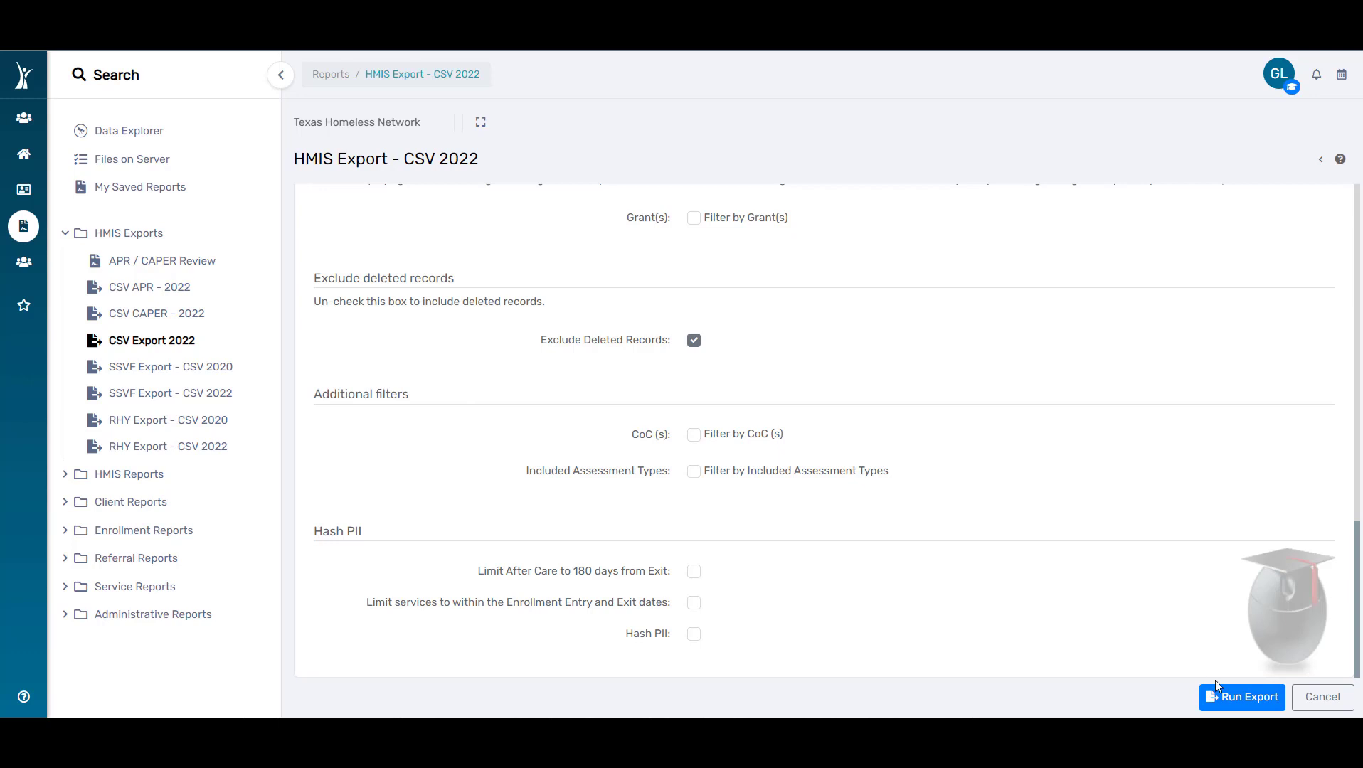
pyautogui.click(1222, 697)
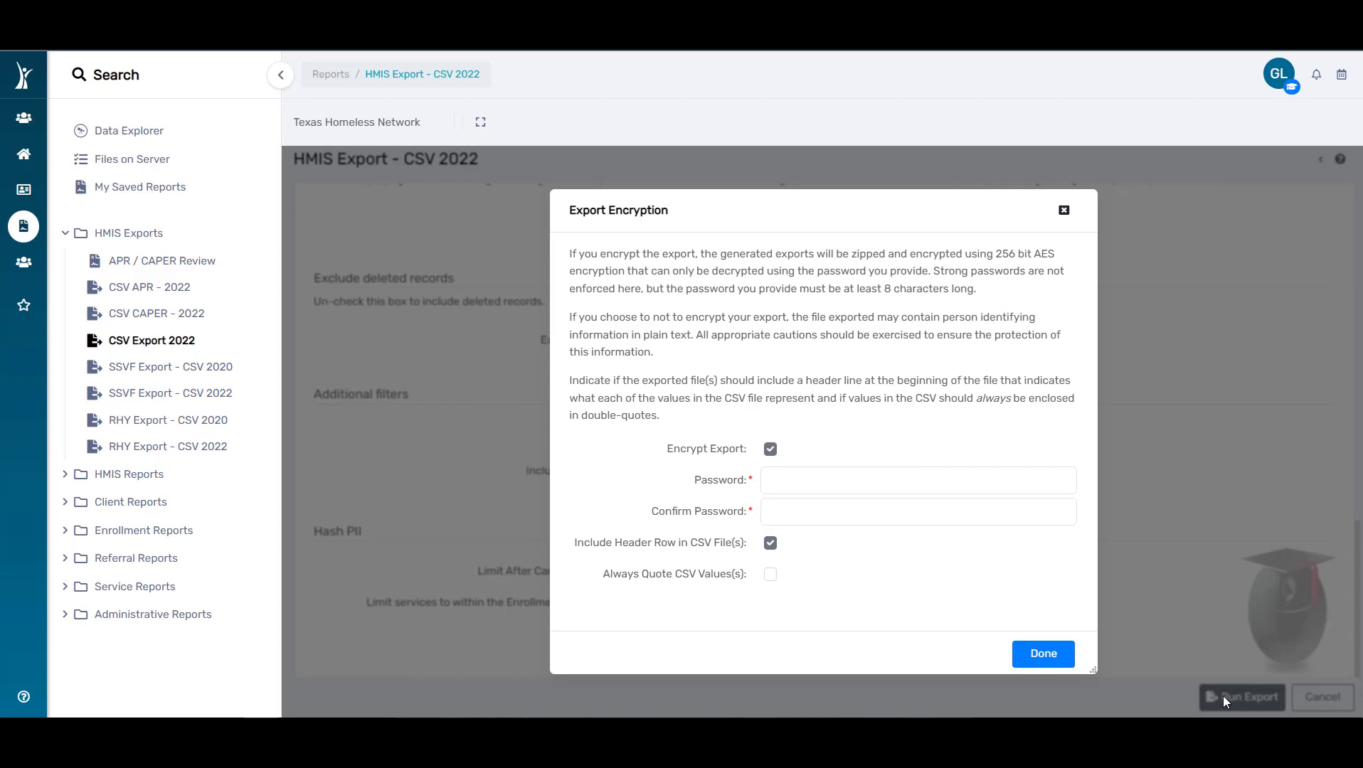
pyautogui.click(771, 450)
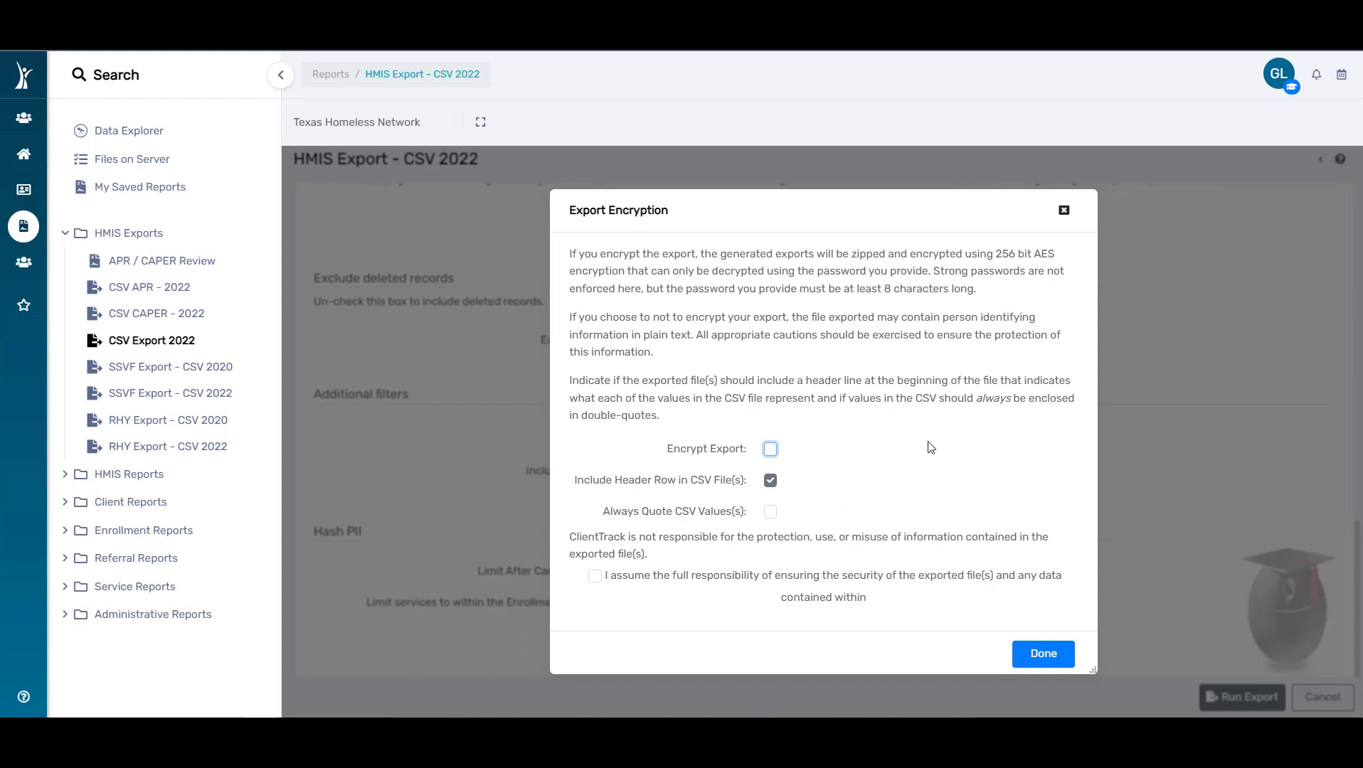
pyautogui.click(595, 577)
pyautogui.click(1044, 658)
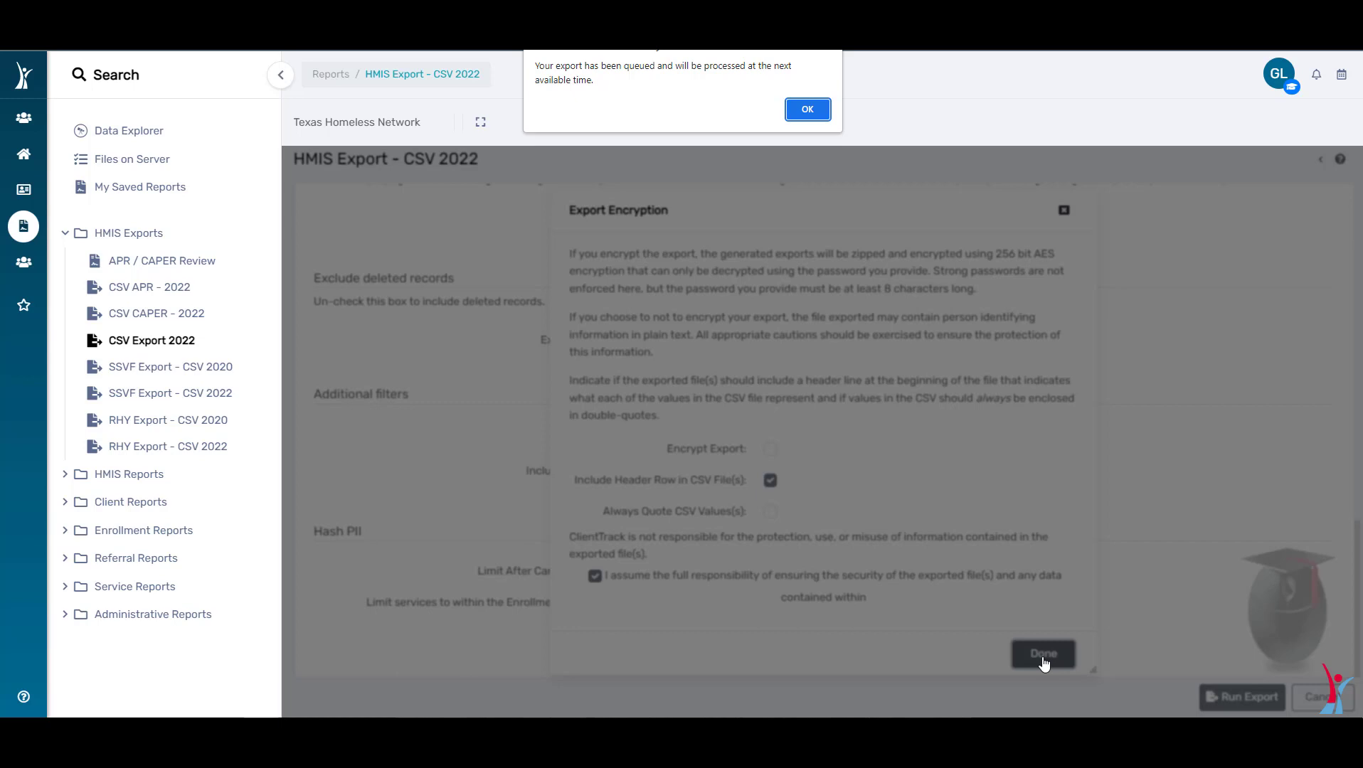
pyautogui.click(818, 109)
# Step: Check the status of the queued HMIS CSV 2022 export task from Files on Server
pyautogui.click(155, 171)
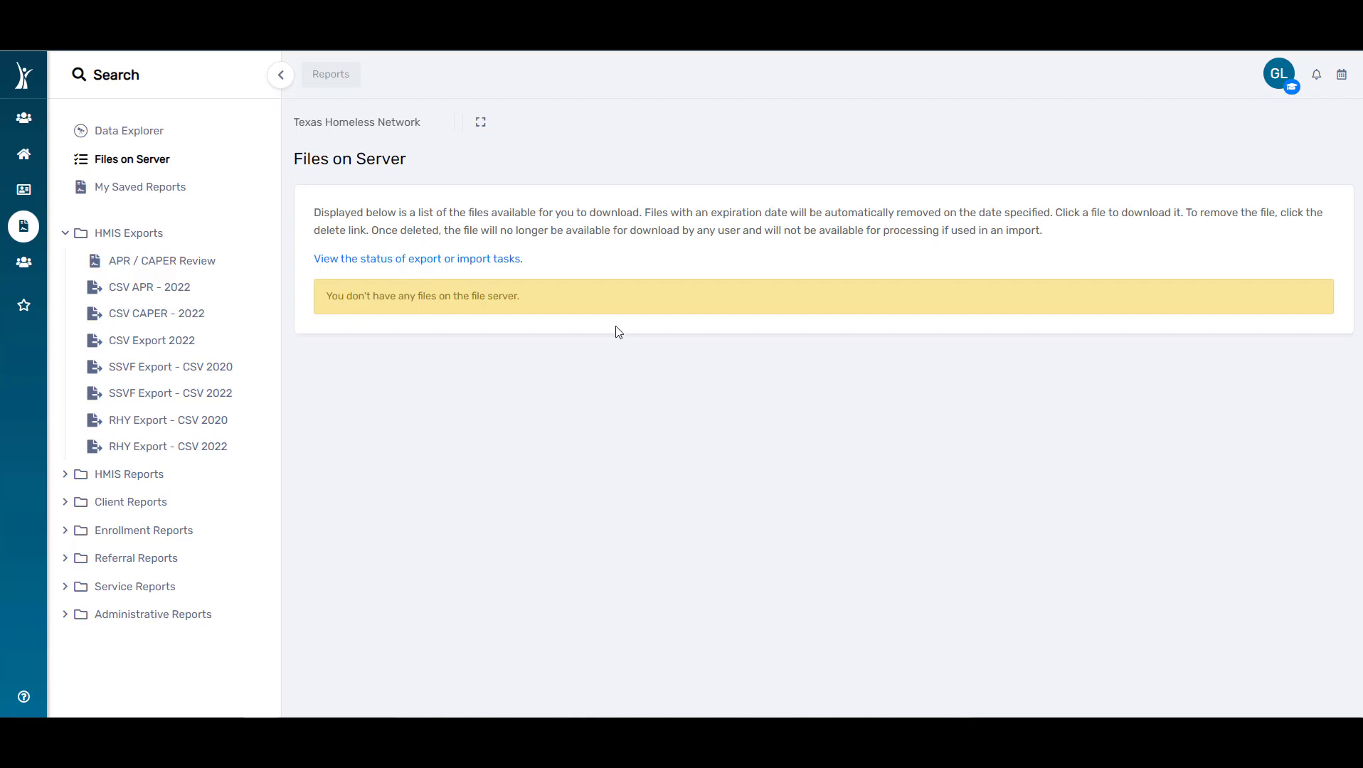
pyautogui.click(500, 263)
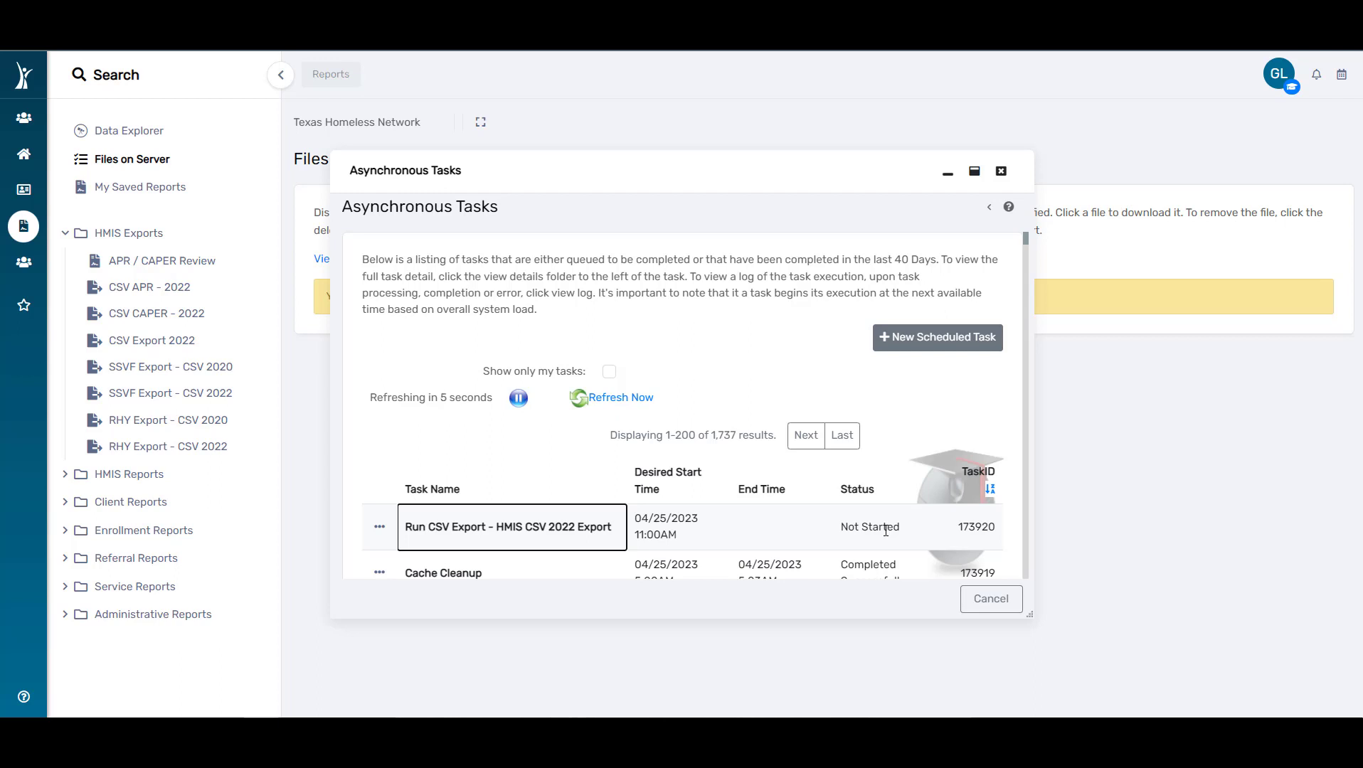
pyautogui.click(991, 598)
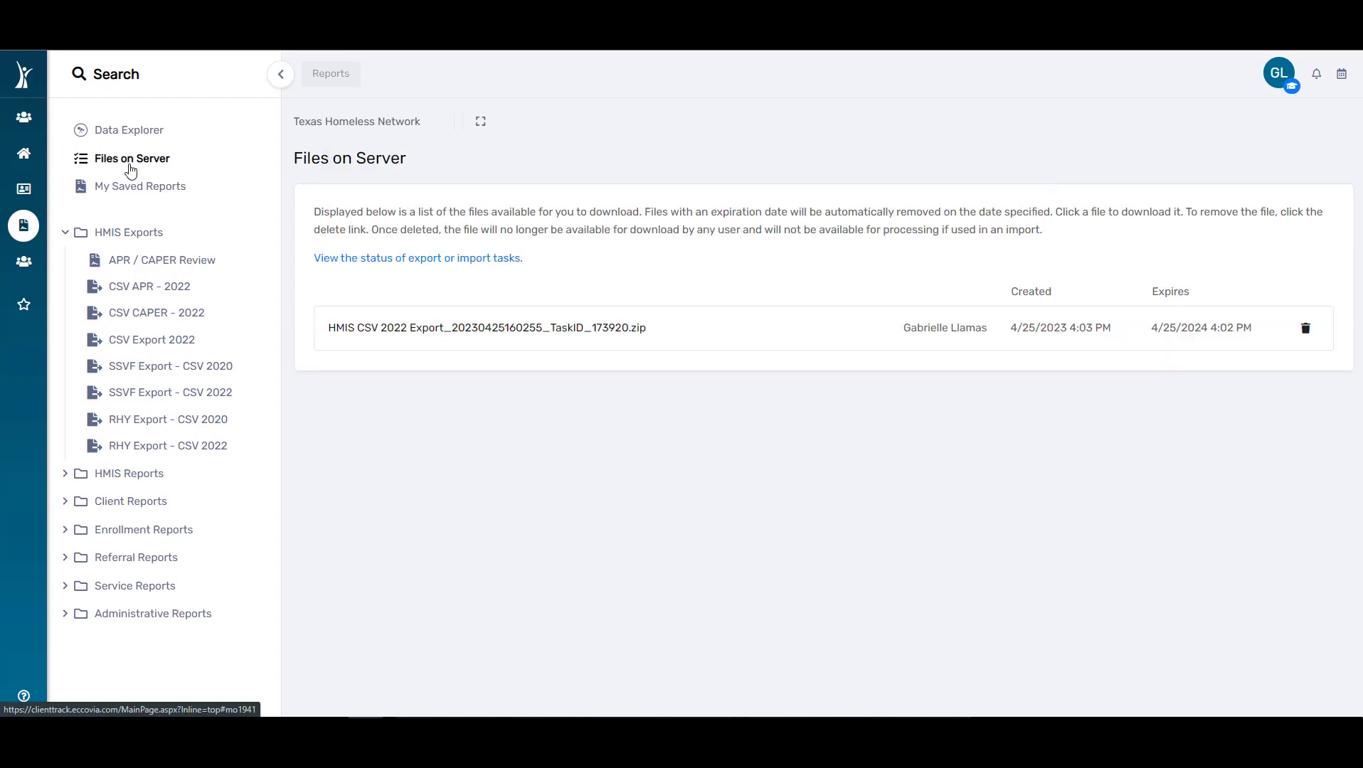
# Step: Reload the Files on Server list and download the HMIS CSV 2022 Export zip file
pyautogui.click(130, 166)
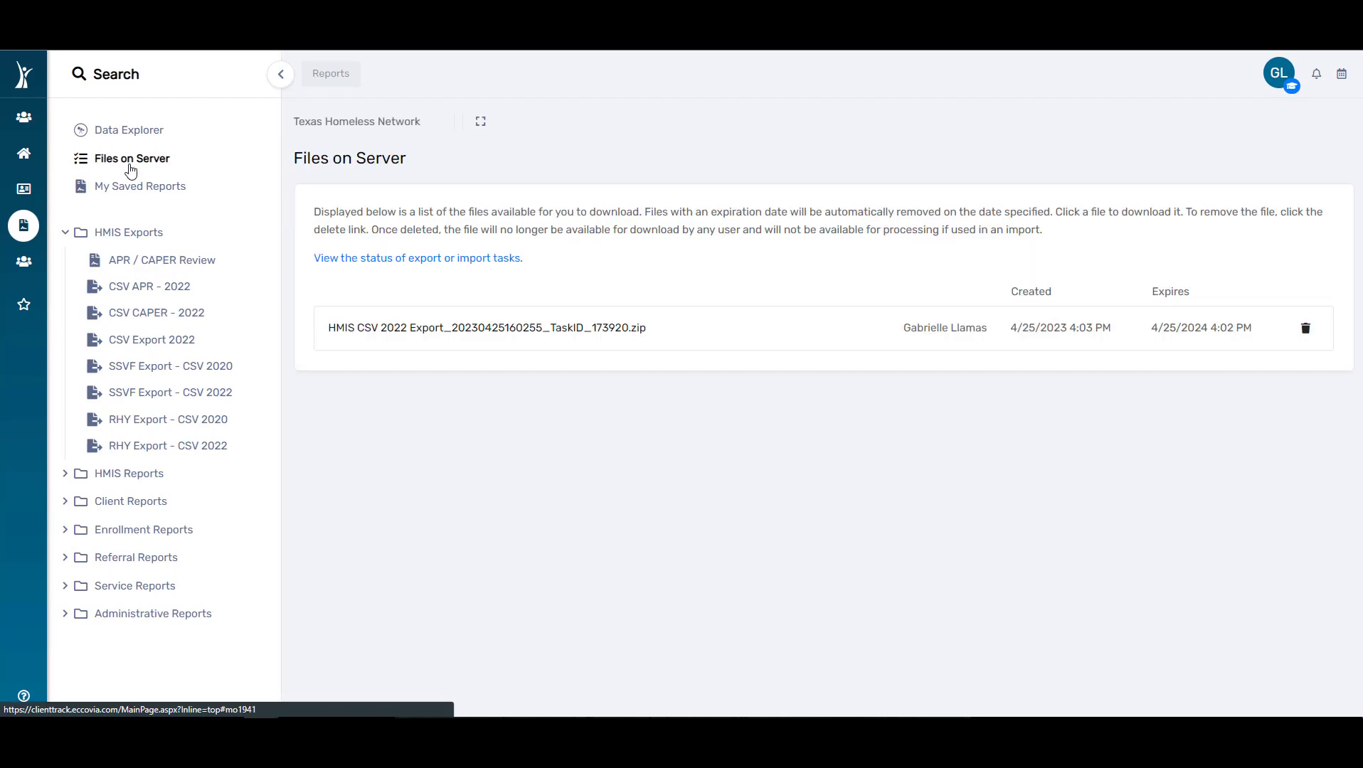
pyautogui.click(466, 328)
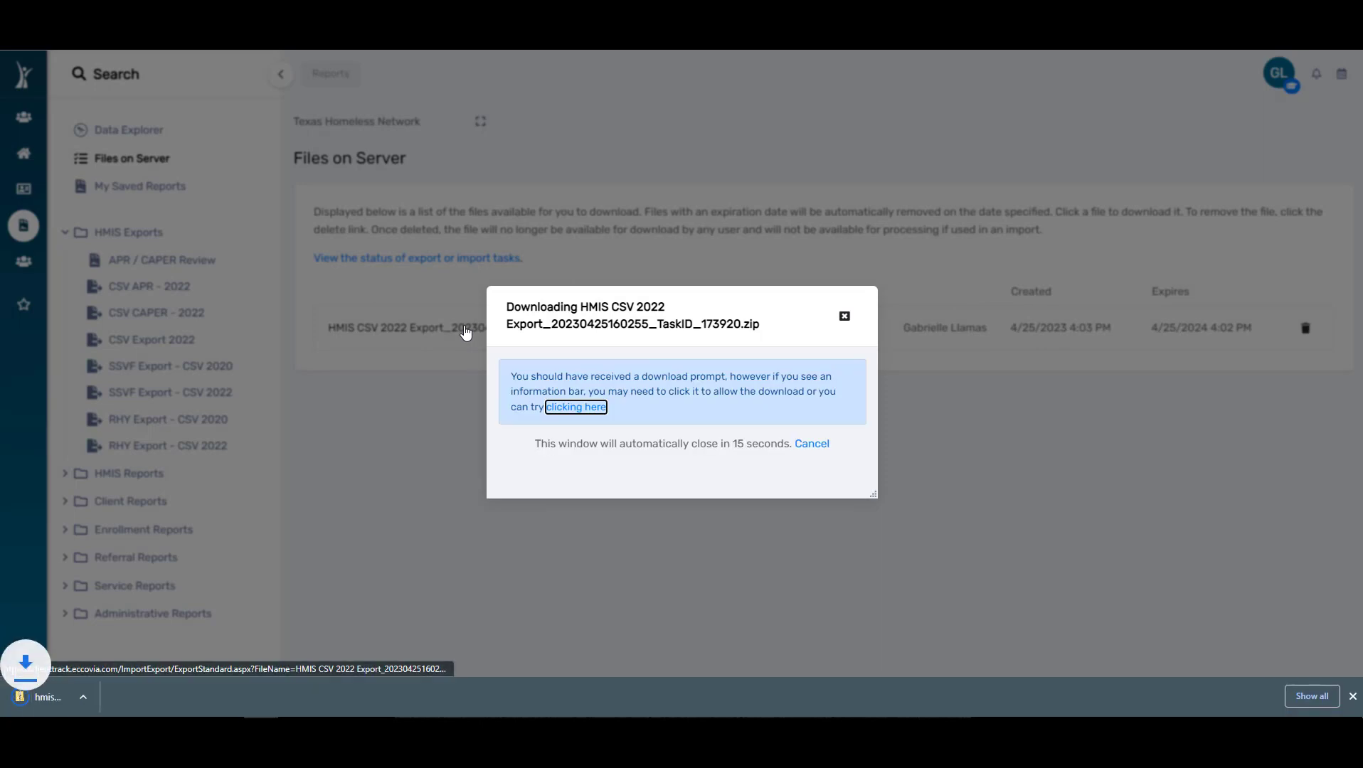